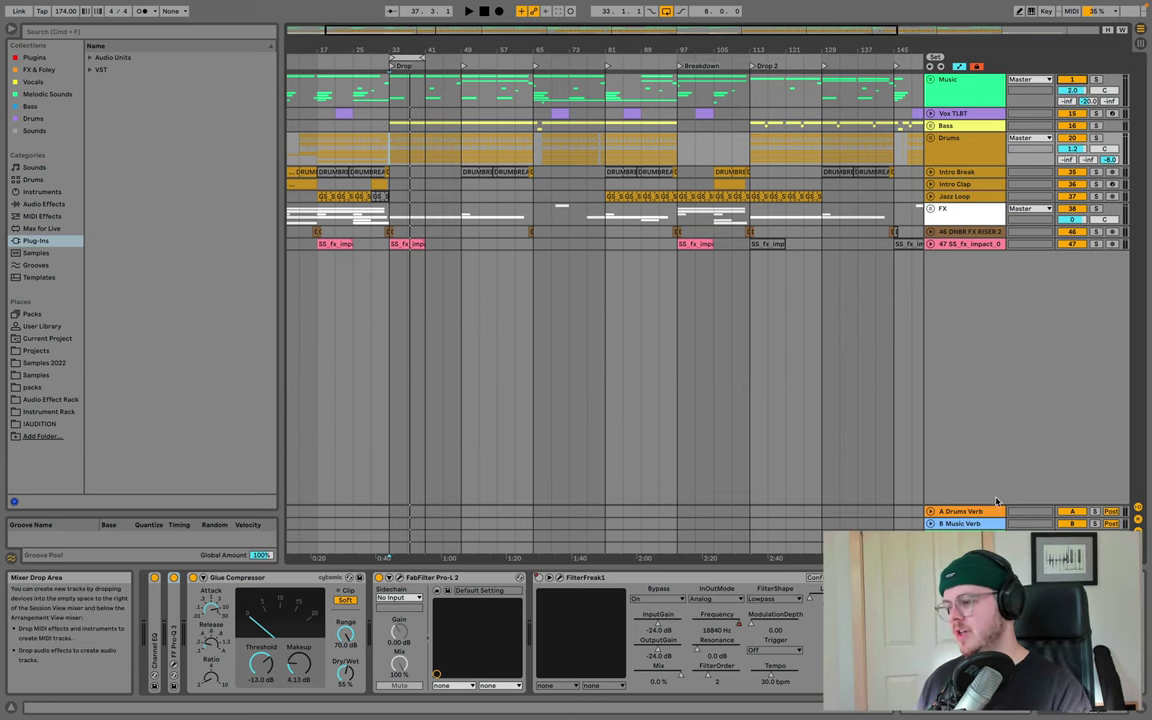
- Show the Master track's device chain and bring up its FF Pro-L 2 limiter window
left_click(960, 536)
scroll(780, 620, "right", 2)
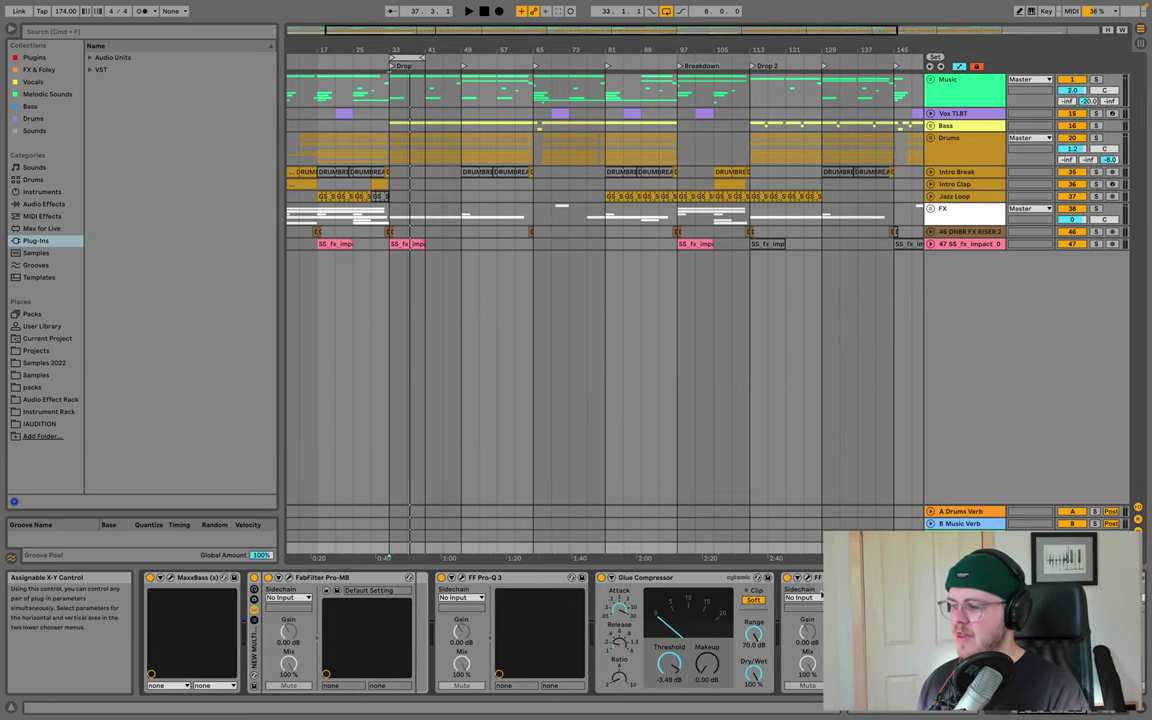
left_click(808, 578)
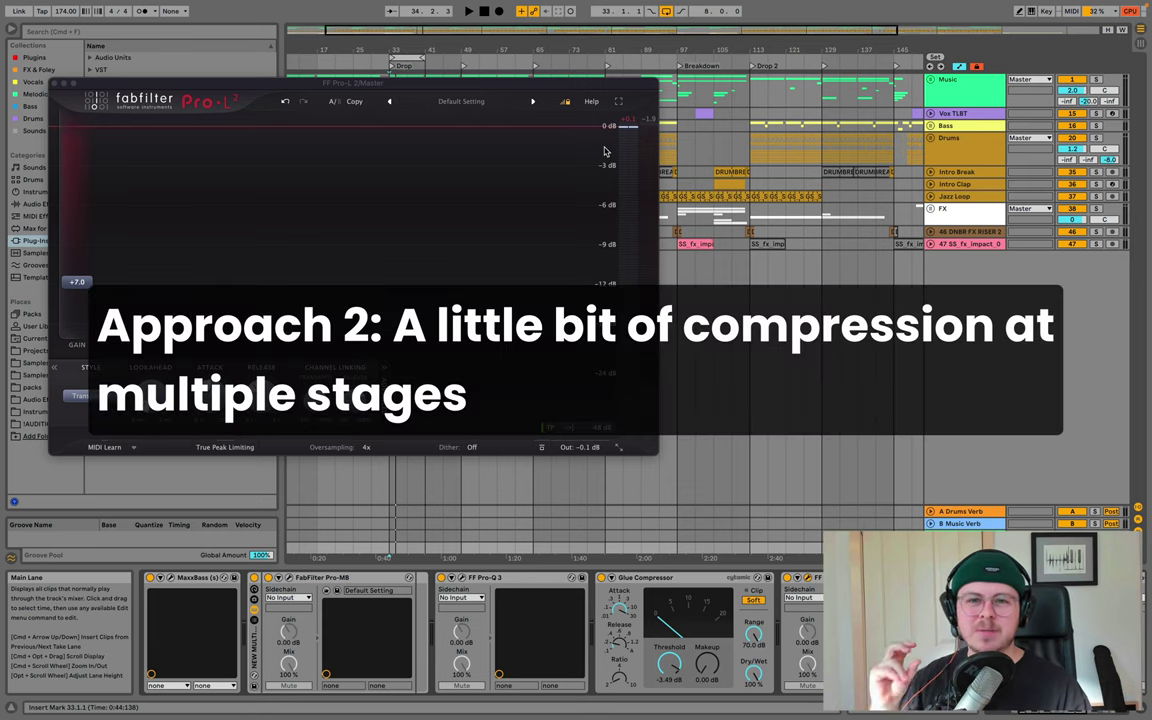
- Close the Pro-L 2 limiter window and unfold the Drums group
mouse_move(55, 5)
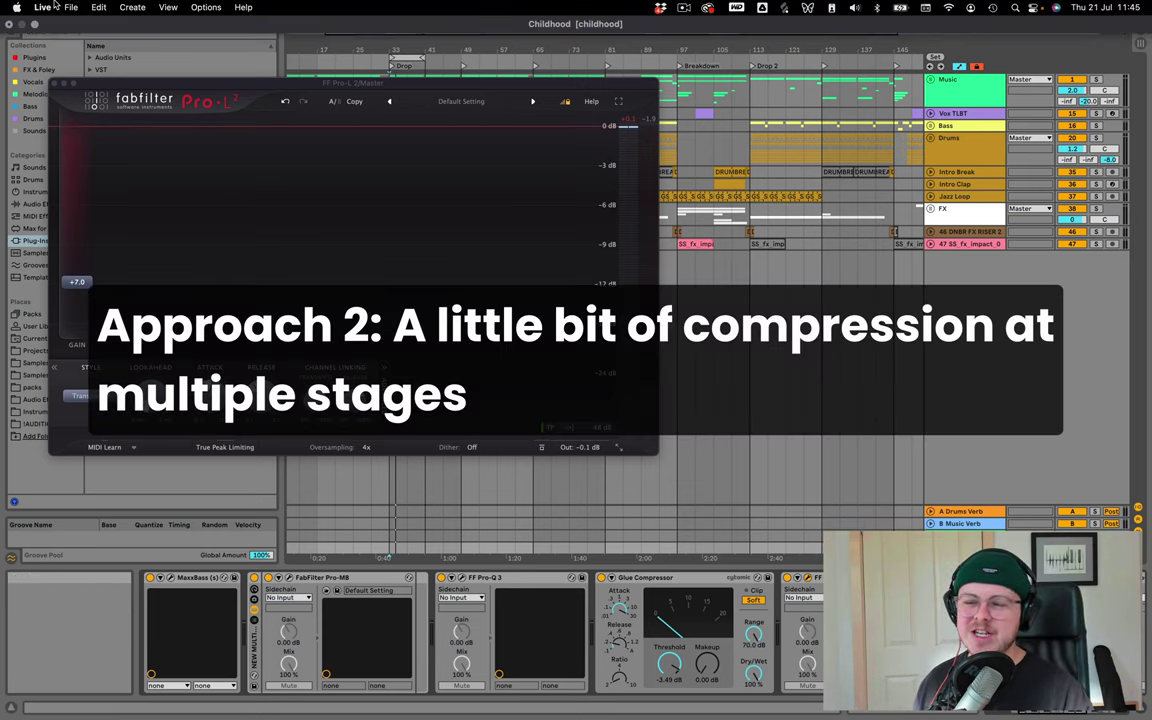
left_click(60, 84)
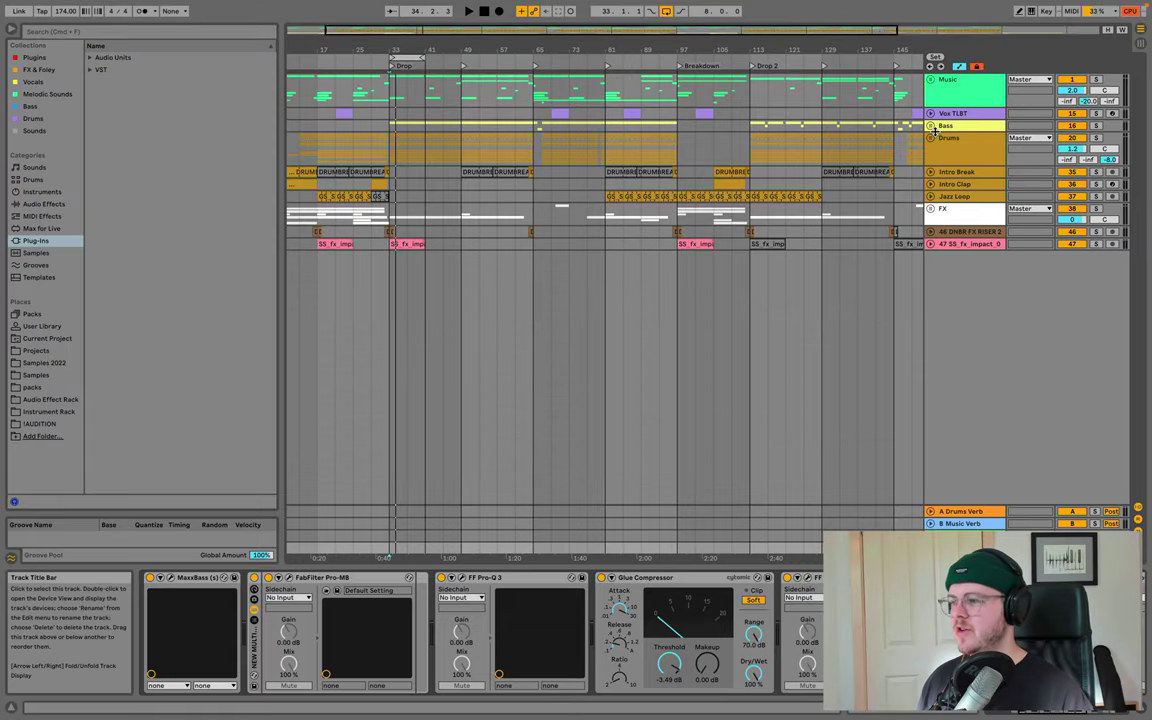
left_click(931, 140)
- Unfold the Kick track's lane, then select the Drums group track
left_click(951, 207)
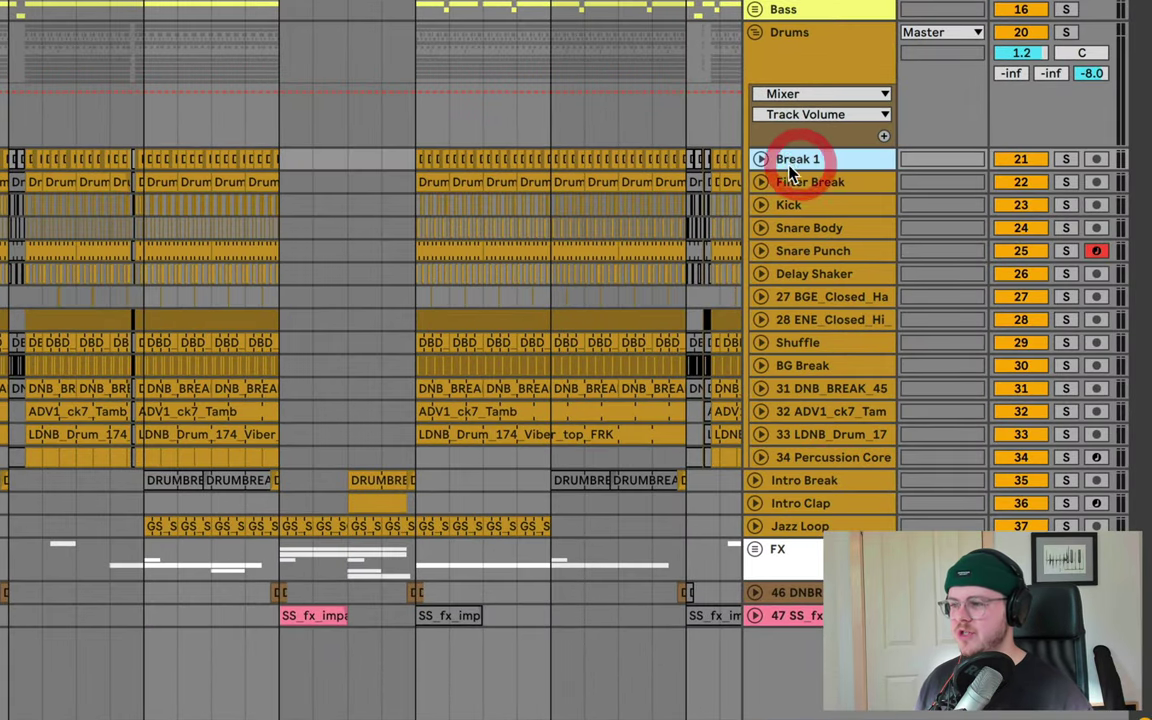
left_click(763, 205)
left_click(775, 205)
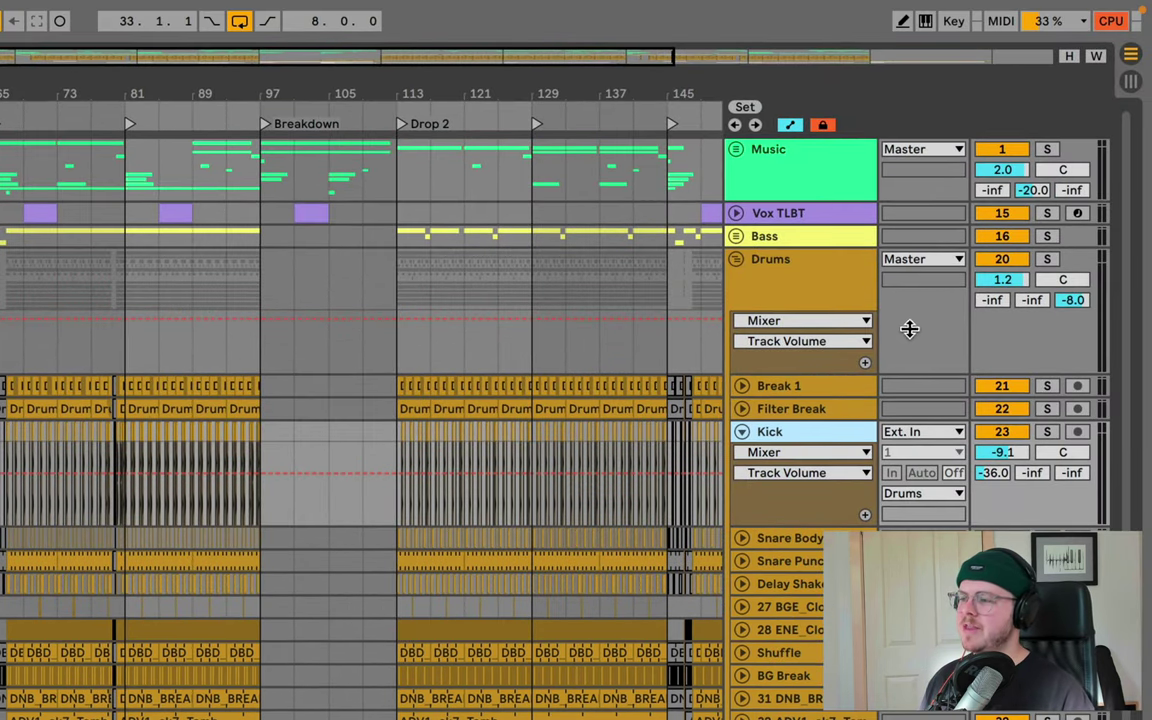
left_click(840, 299)
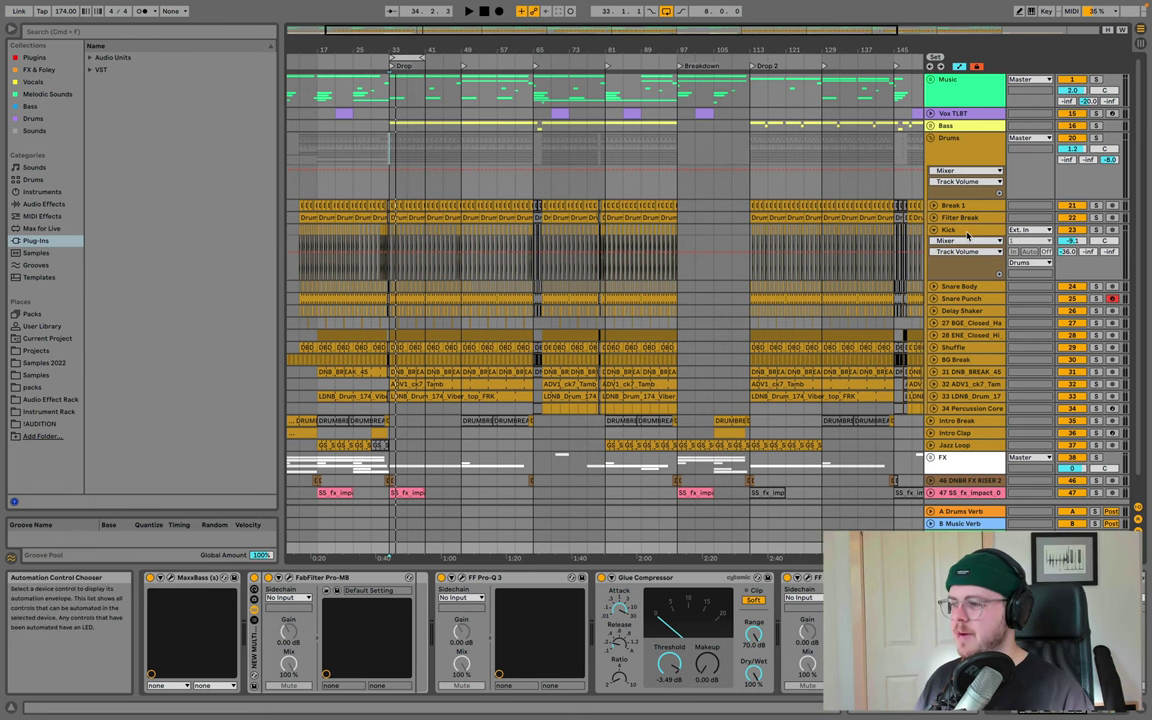
left_click(967, 232)
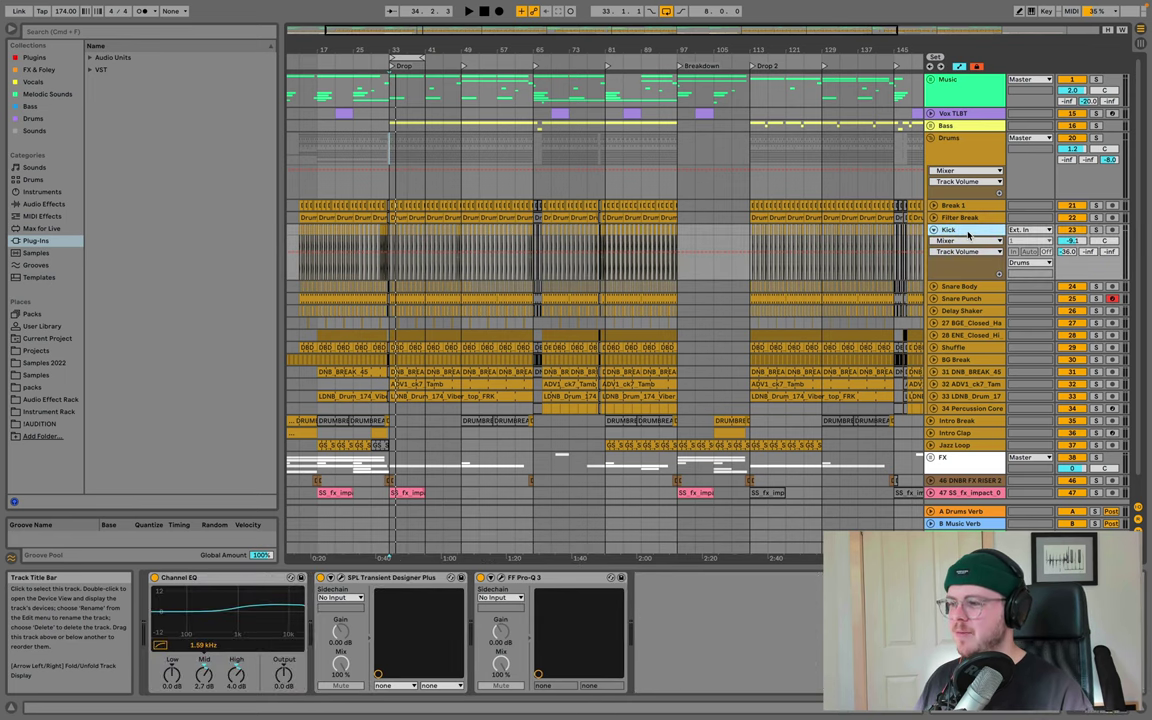
left_click_drag(416, 49, 470, 520)
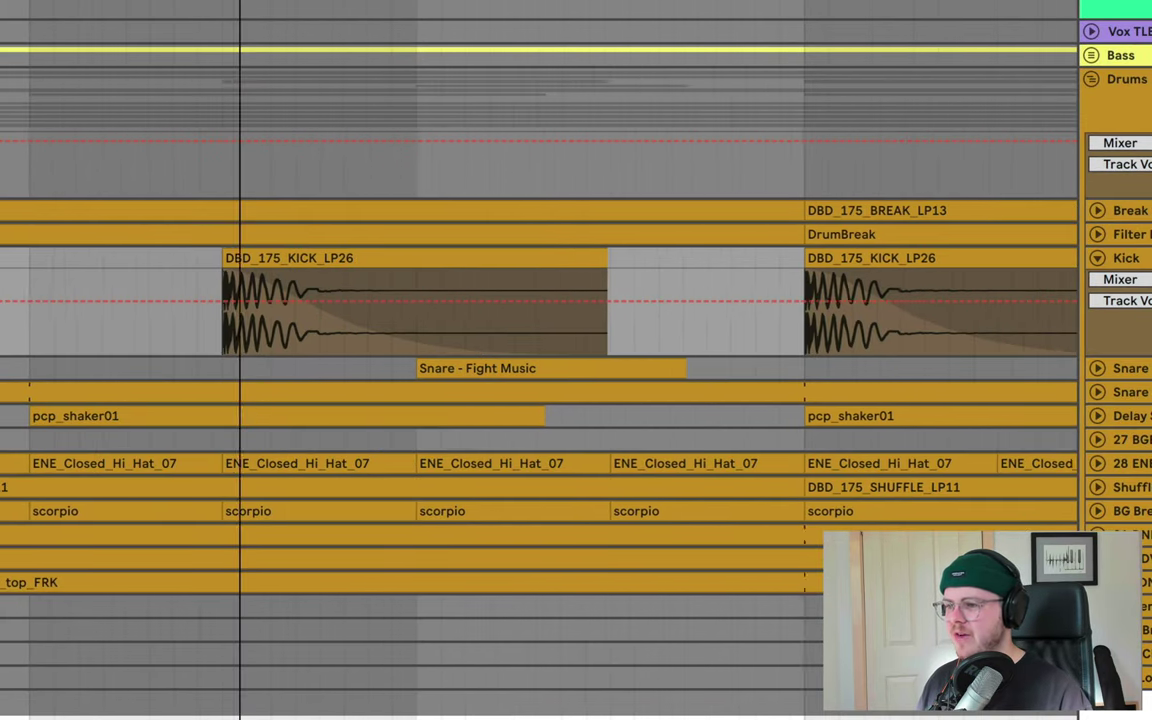
key("minus")
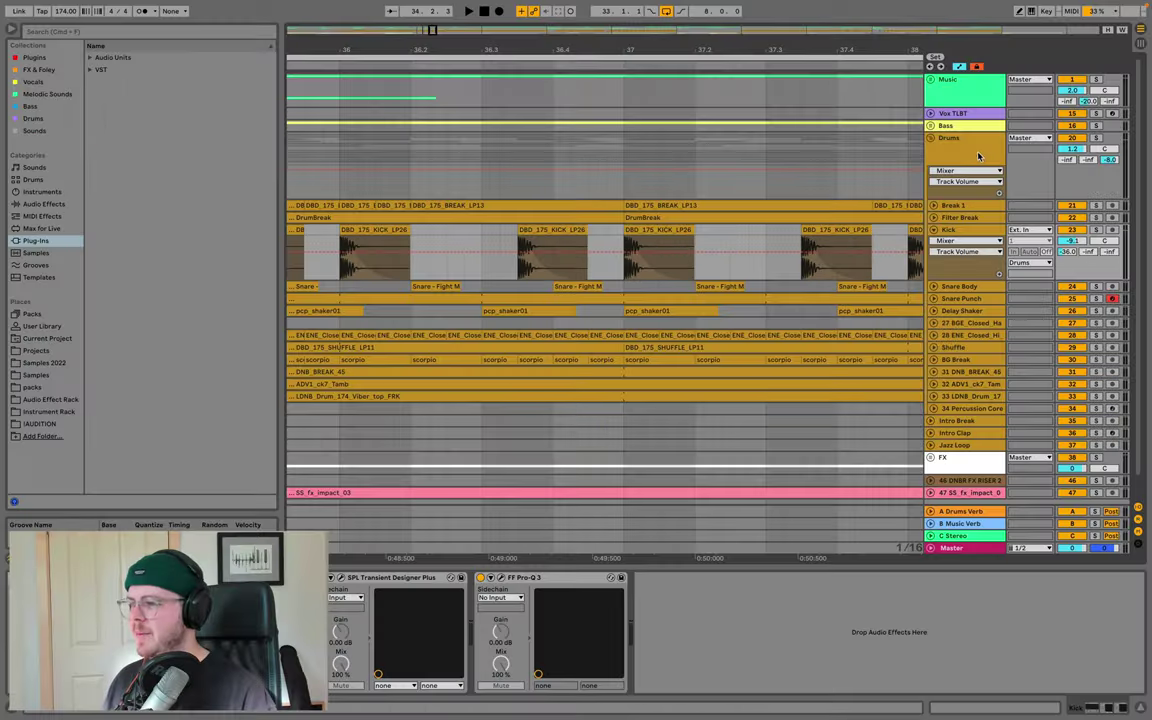
left_click(962, 142)
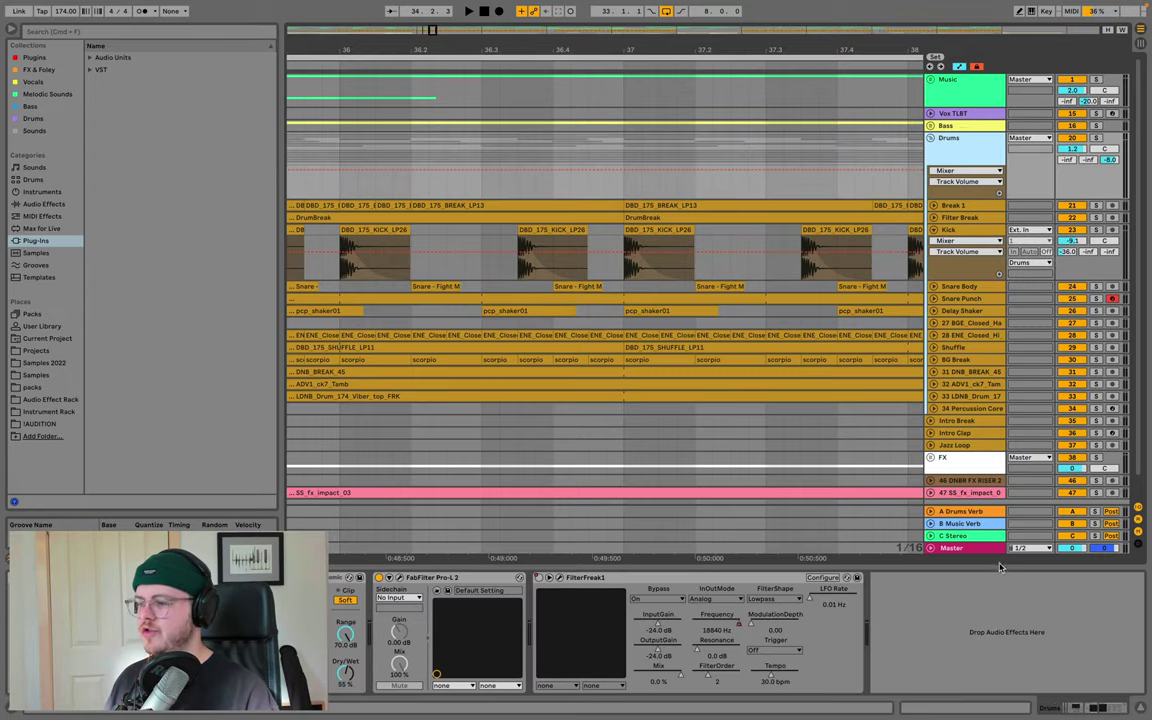
left_click(955, 548)
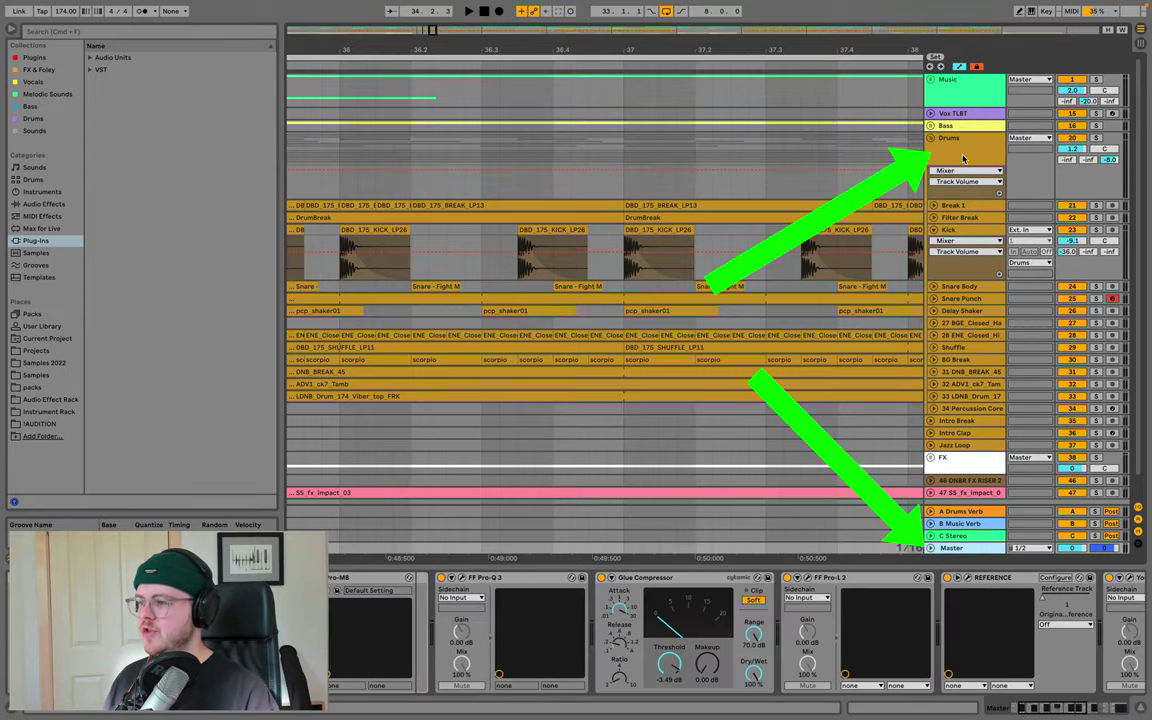
left_click(963, 158)
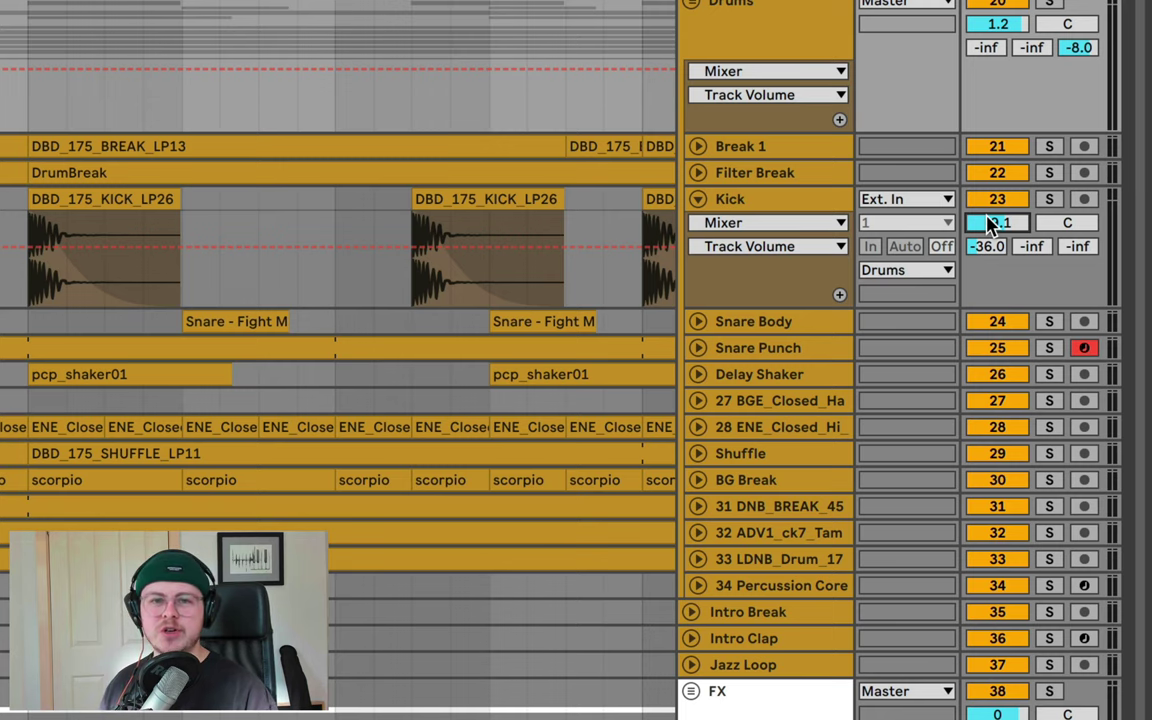
left_click(797, 40)
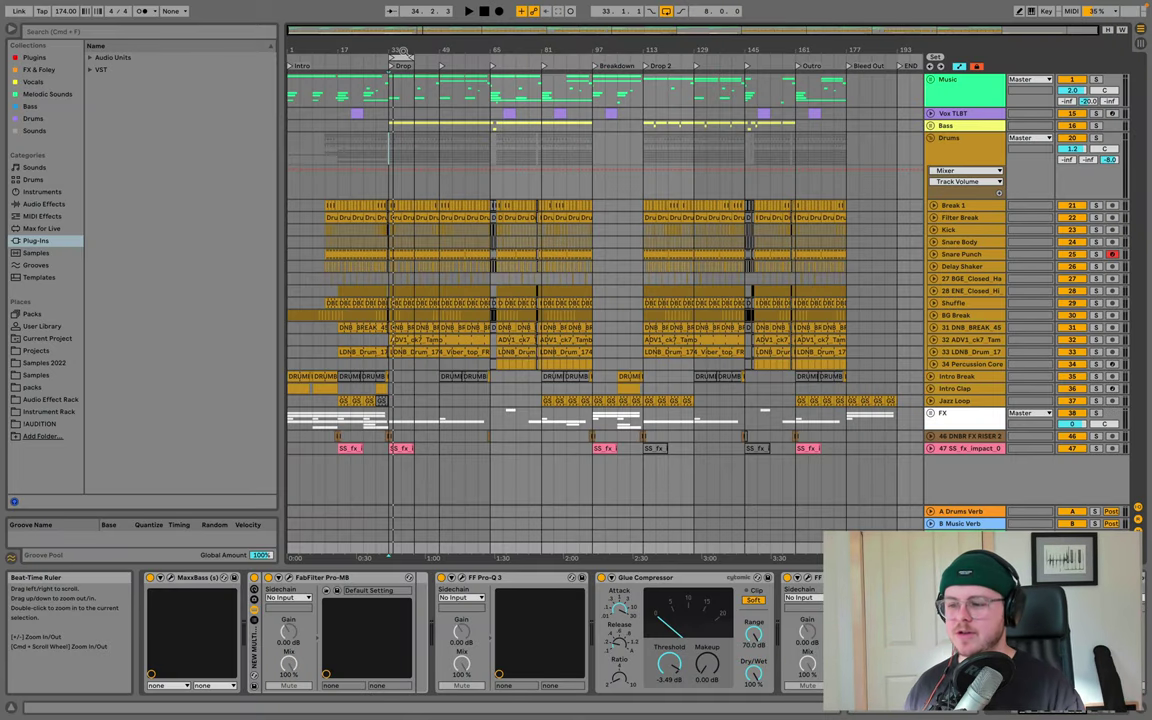
- Move the Master Pro-Q 3 dip band from 5788 Hz to about 13909 Hz, then close the EQ
left_click(451, 577)
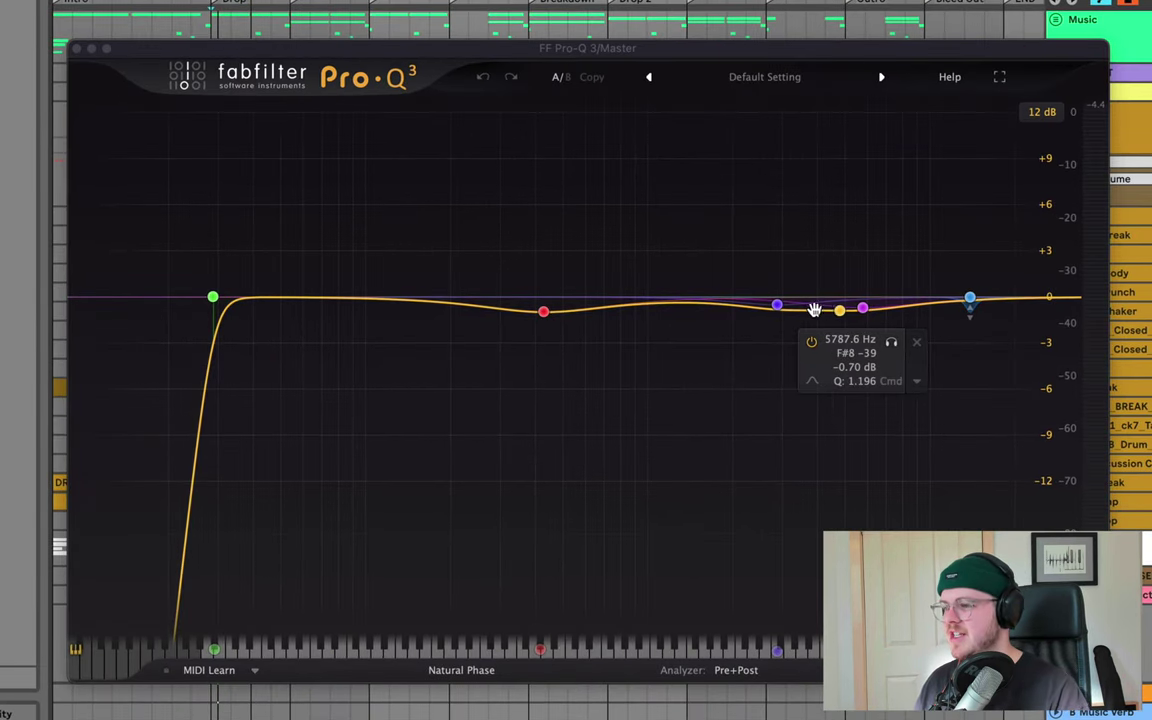
left_click_drag(815, 309, 978, 310)
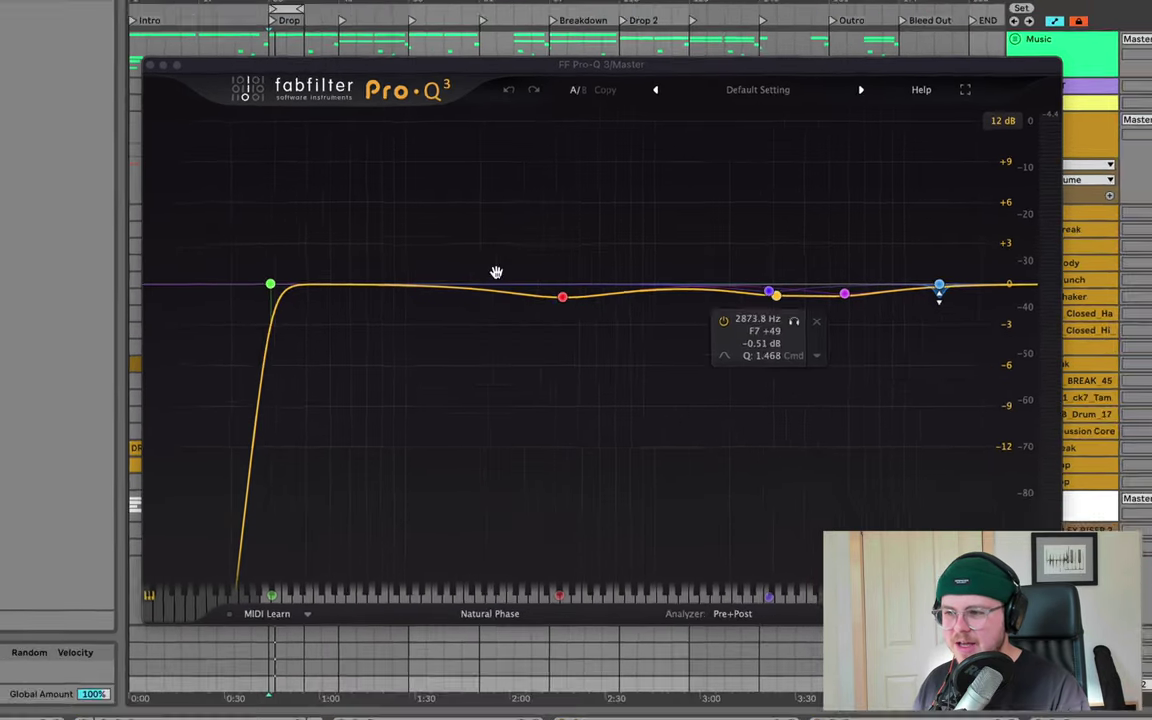
key("super+alt+p")
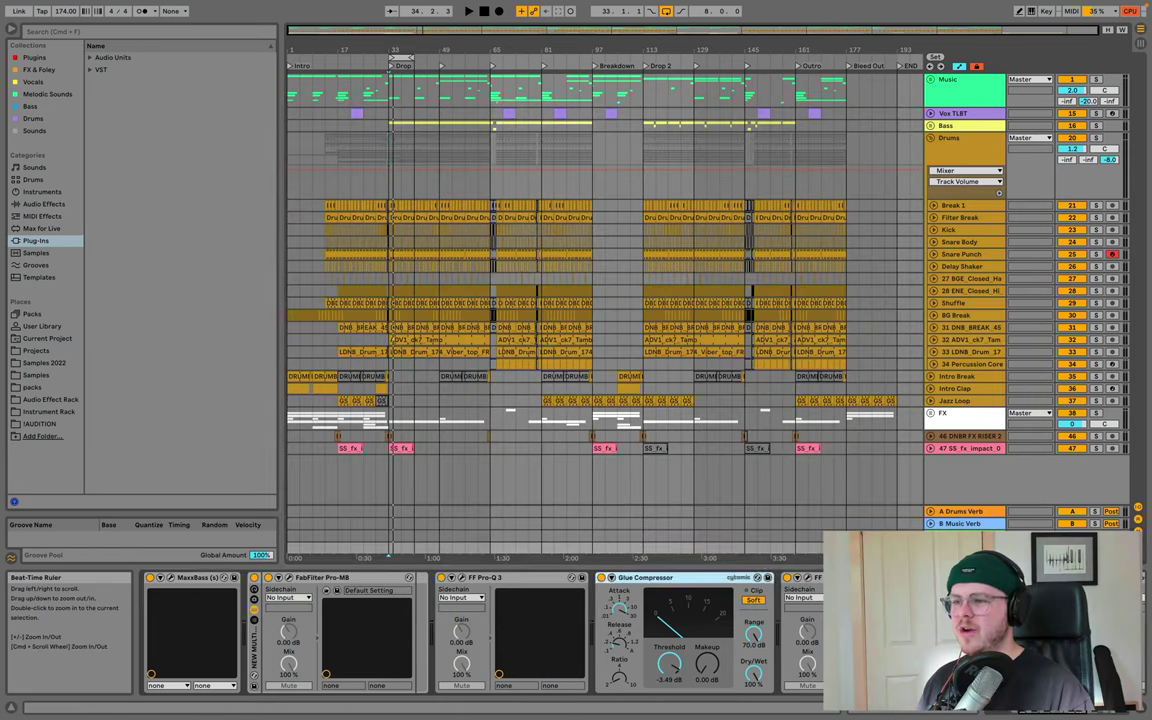
- Zoom in on the drop around bars 32–40 and show the Kick, then Drums group, chains
left_click_drag(386, 38, 395, 120)
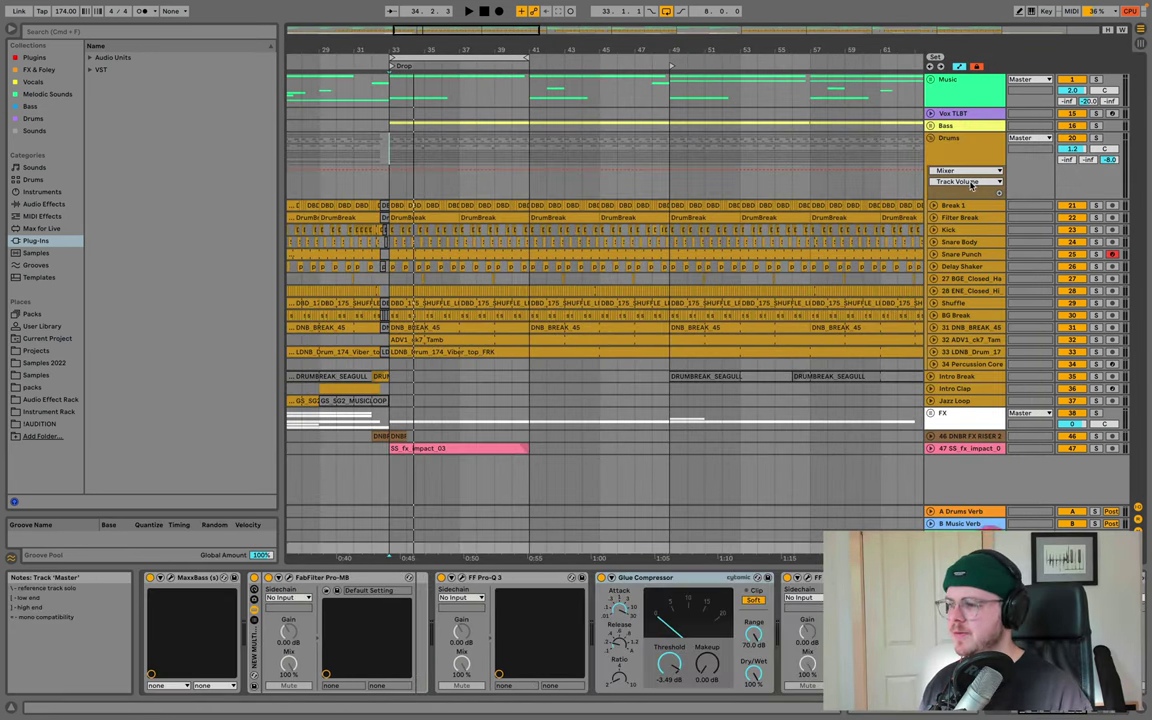
left_click(952, 230)
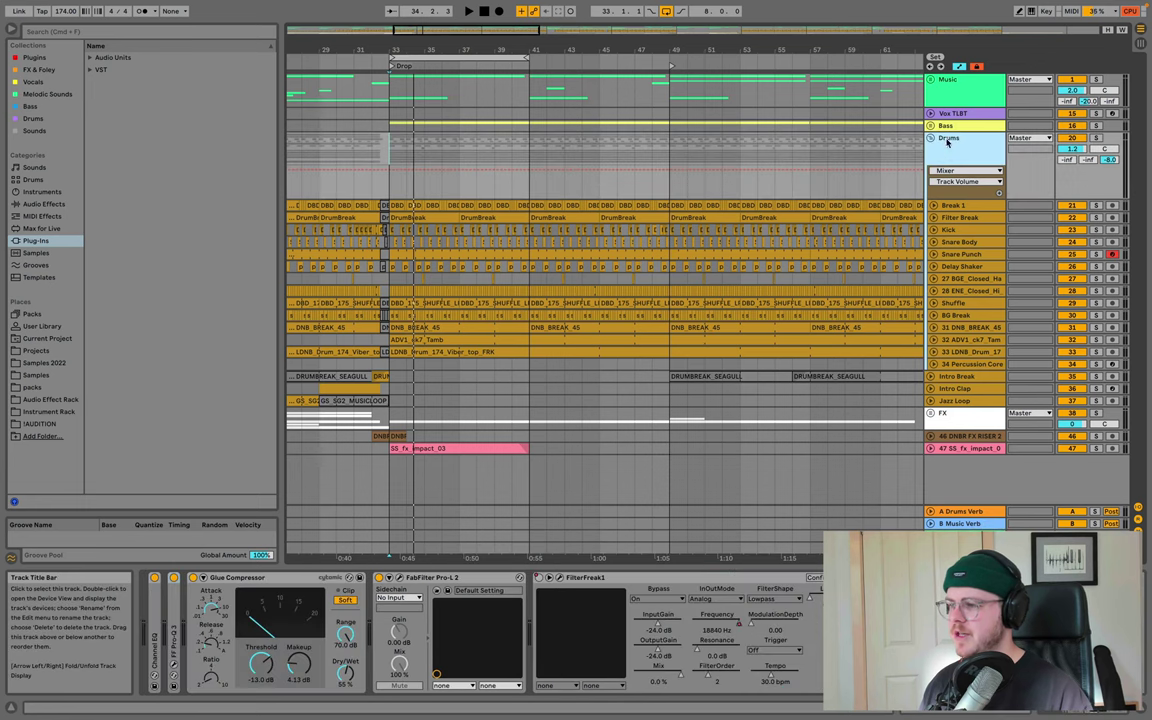
key("Right")
left_click(950, 230)
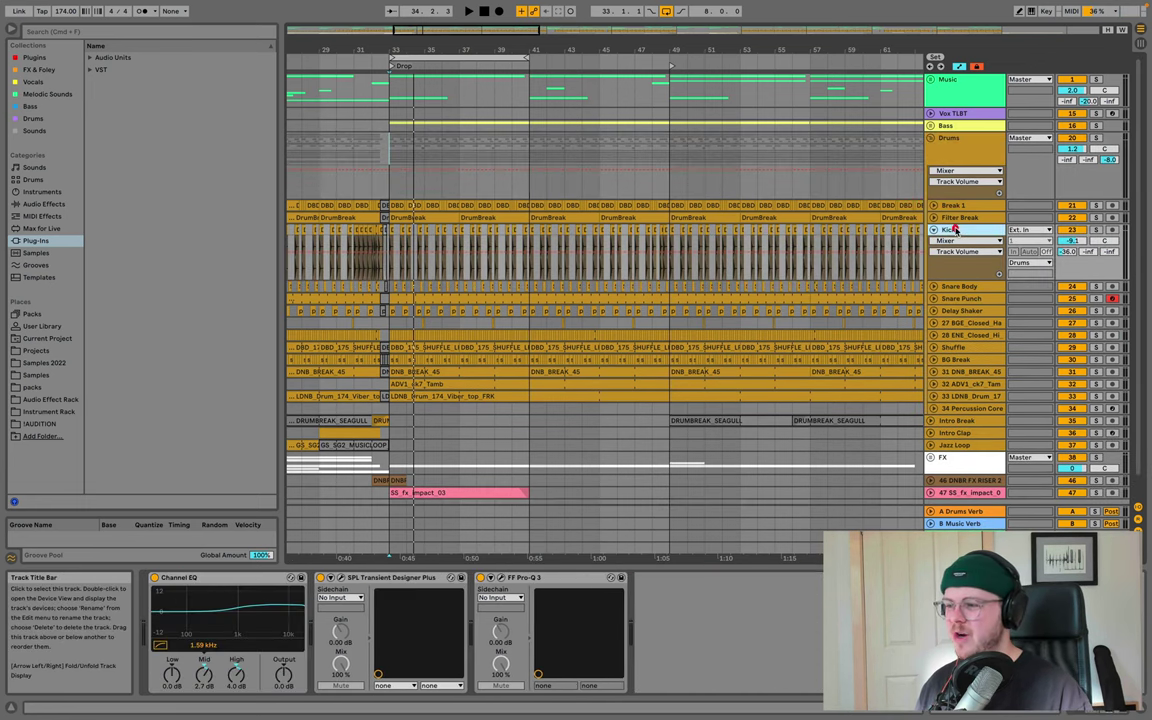
left_click_drag(396, 42, 396, 49)
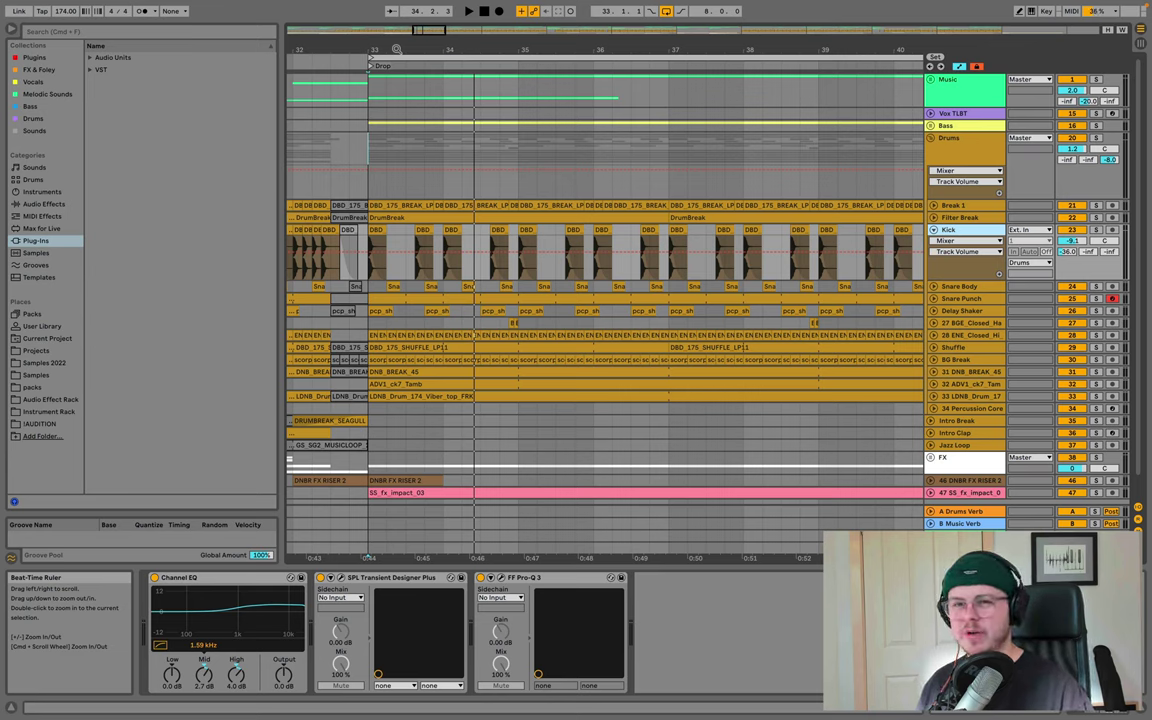
left_click(486, 148)
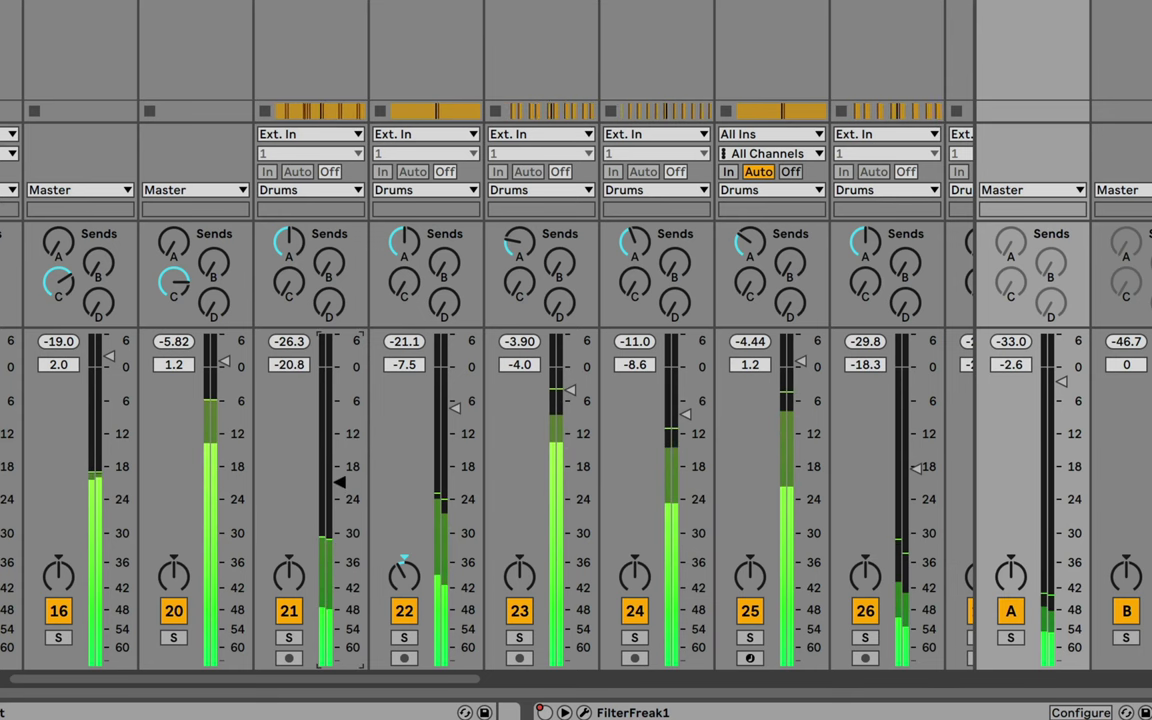
- Lower tracks 22, 23 and 24 to -9.6, -6.3 and -11.8 dB
left_click_drag(455, 408, 453, 422)
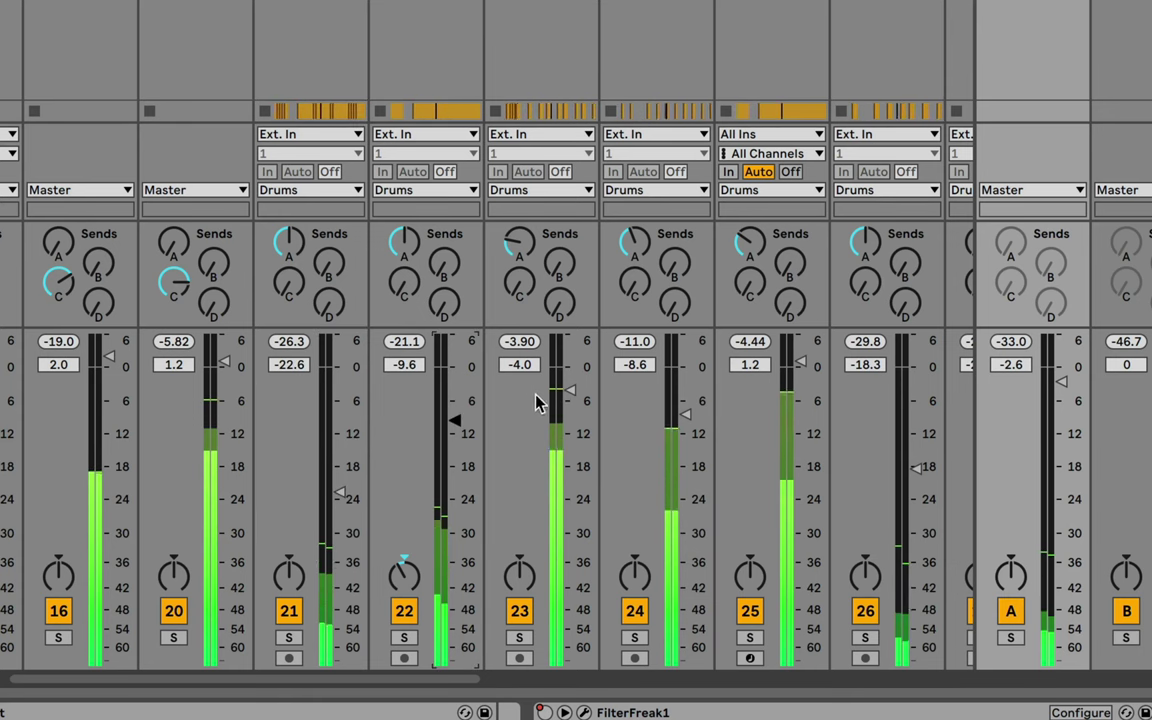
left_click_drag(574, 391, 575, 401)
left_click_drag(688, 414, 690, 433)
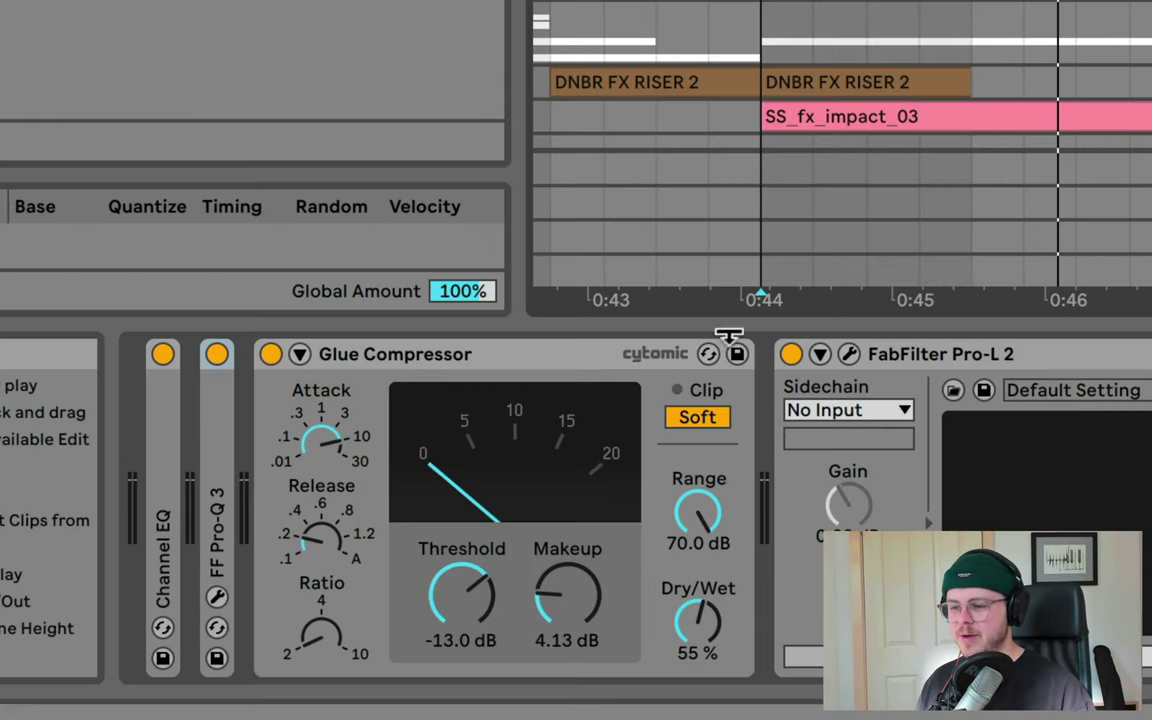
left_click(263, 581)
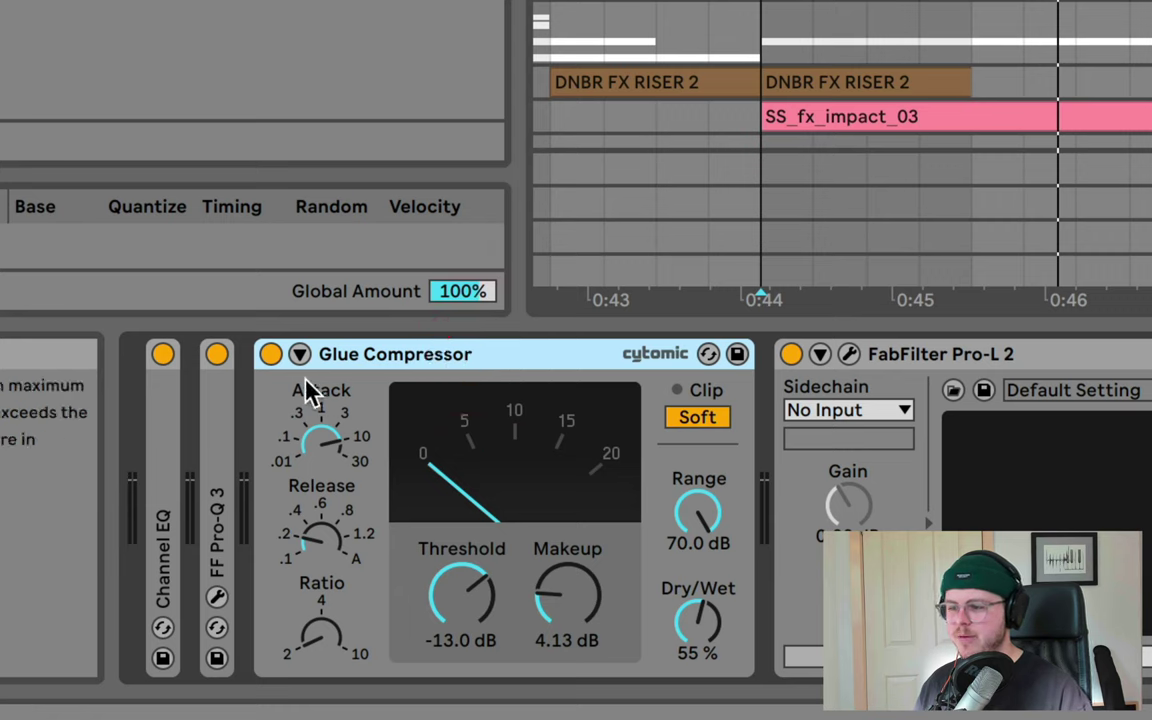
key("space")
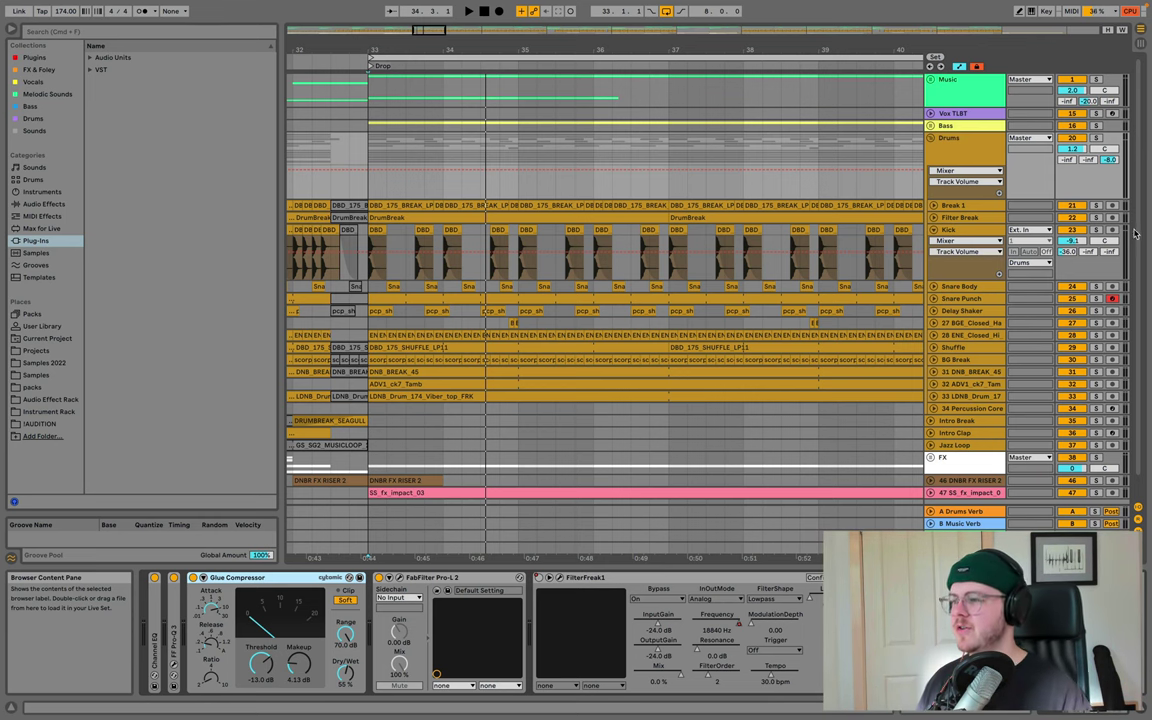
- Collapse the Drums group, solo the Bass track, and show the Master track's devices
left_click(935, 143)
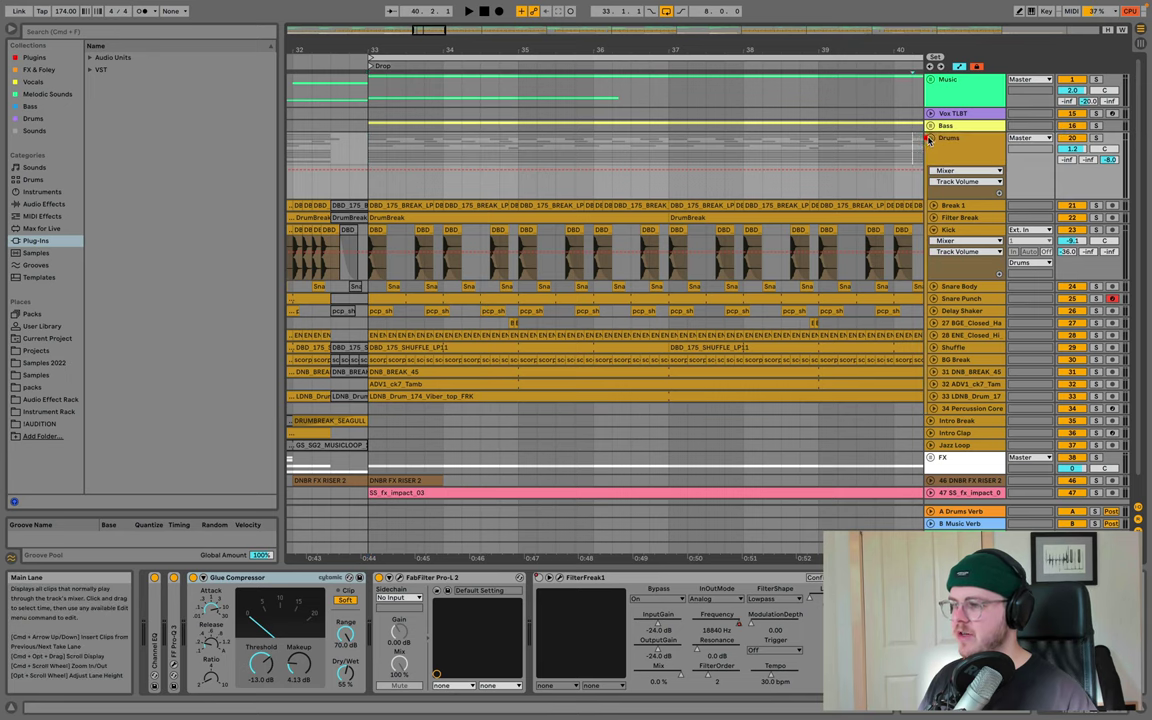
left_click(931, 138)
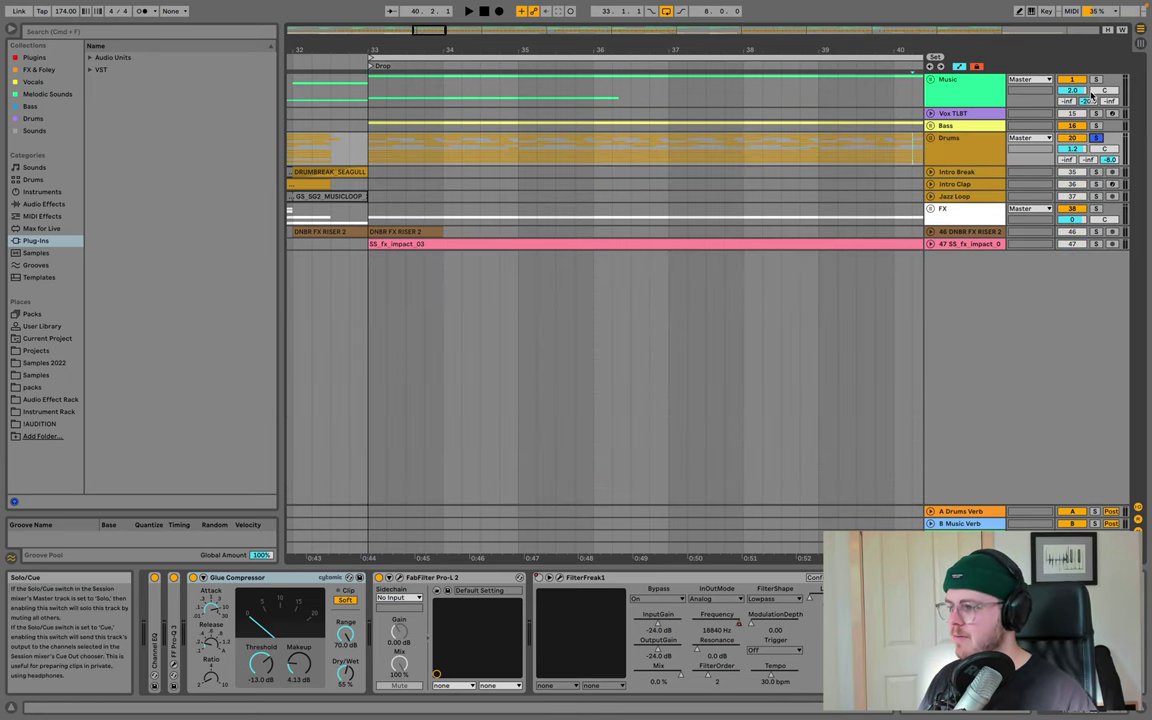
left_click(1093, 124)
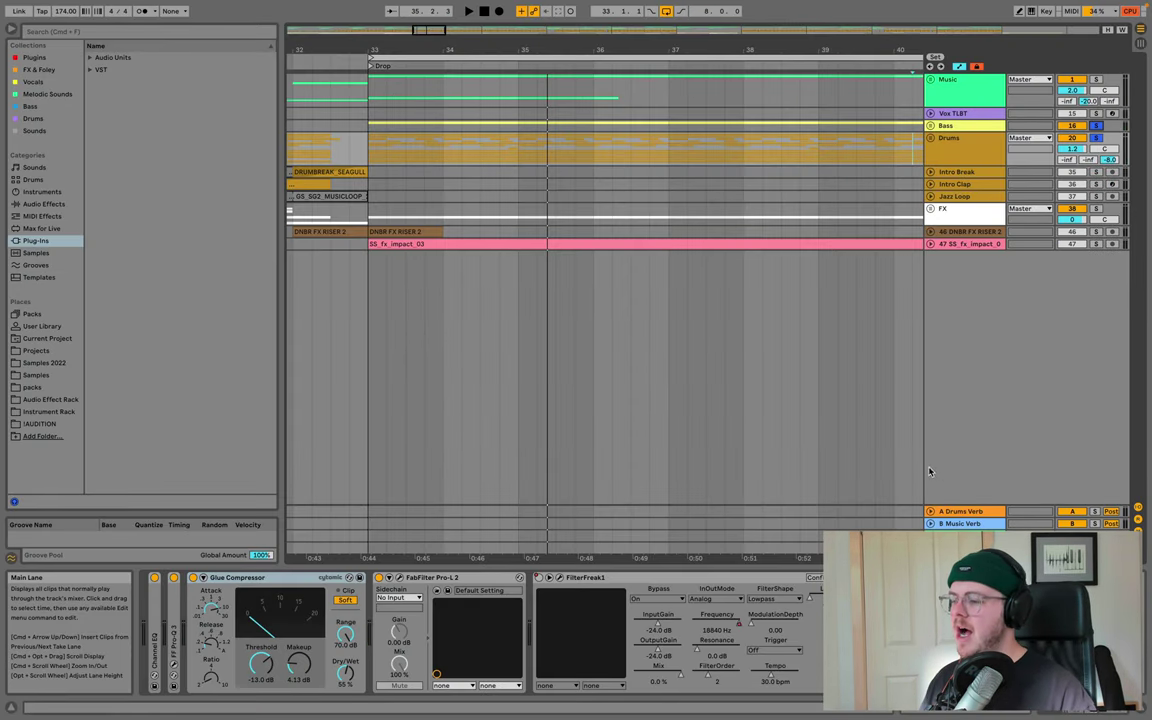
key("Up")
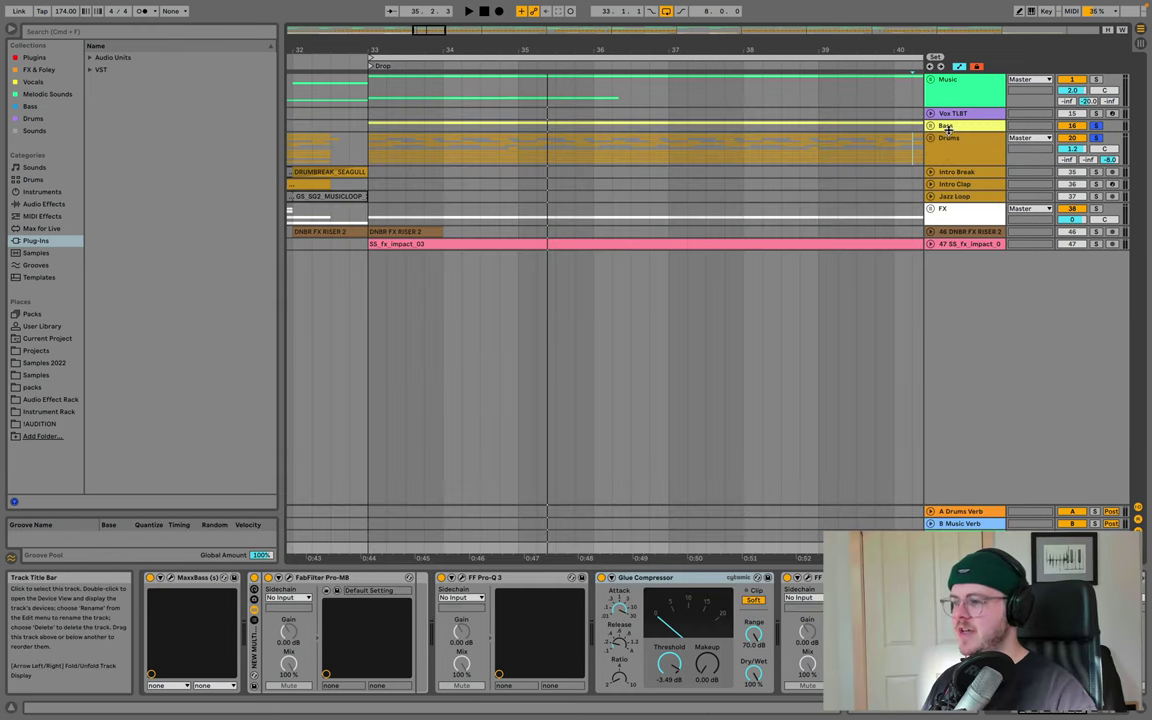
- Unfold the Bass group, review the Sub track's devices, then show the Bass group's chain
left_click(931, 124)
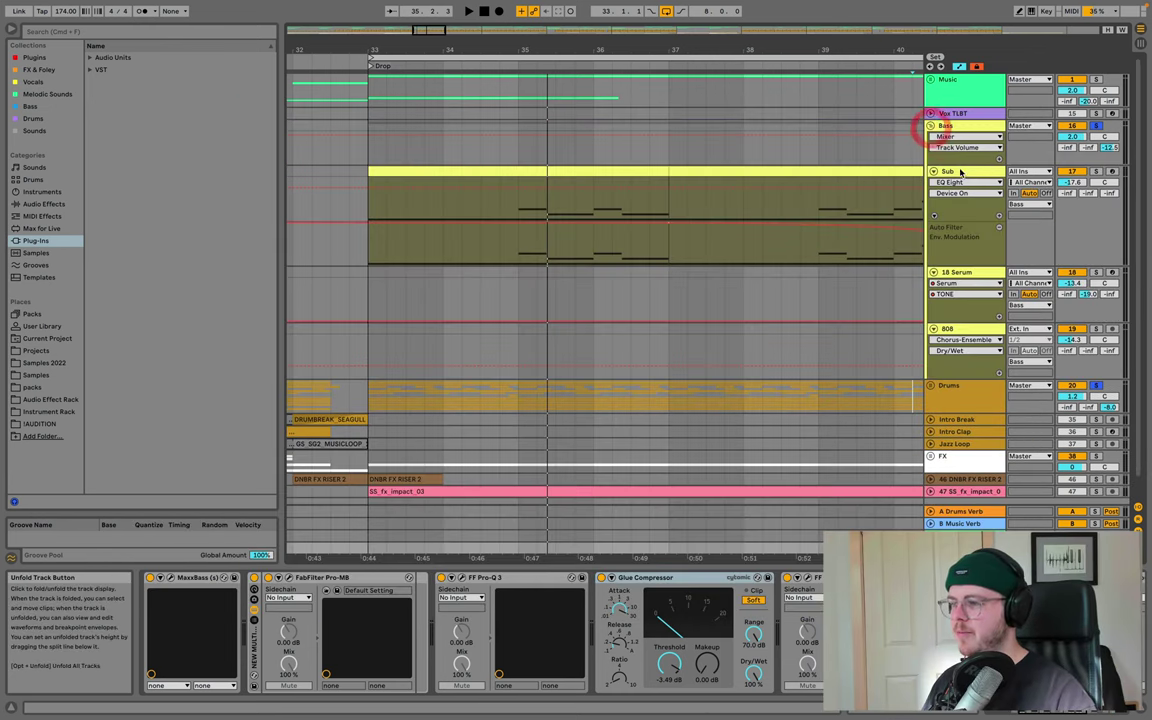
left_click(962, 172)
scroll(553, 612, "right", 15)
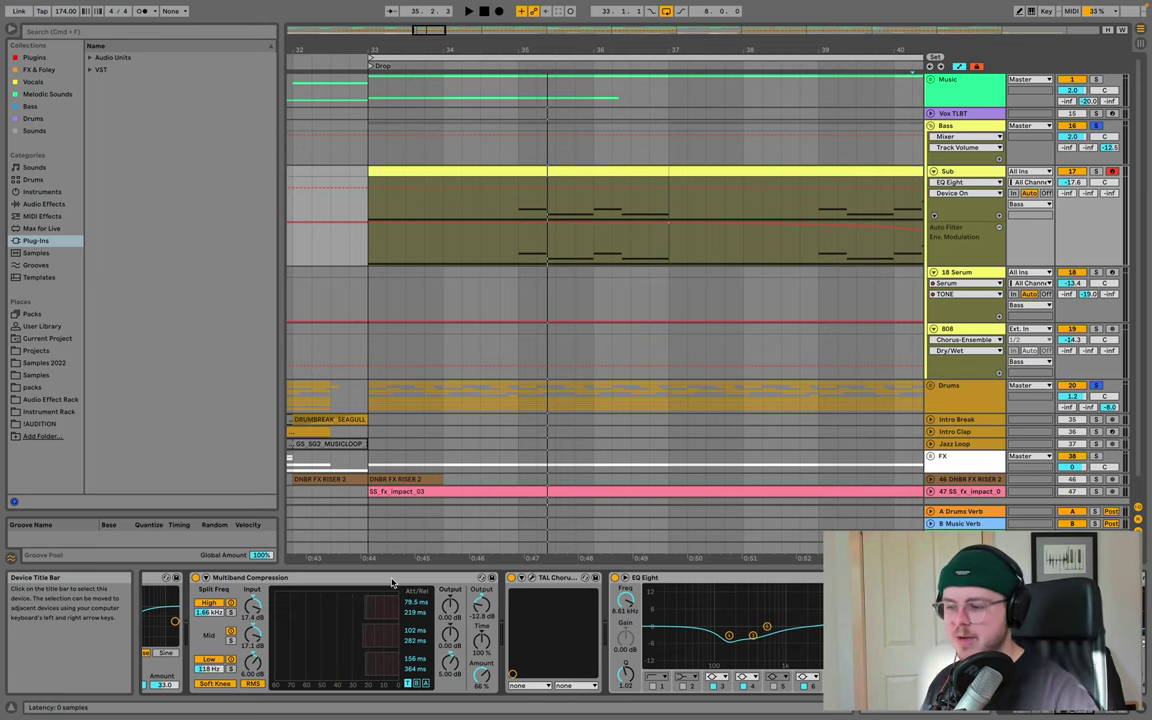
scroll(392, 583, "right", 5)
scroll(392, 583, "right", 10)
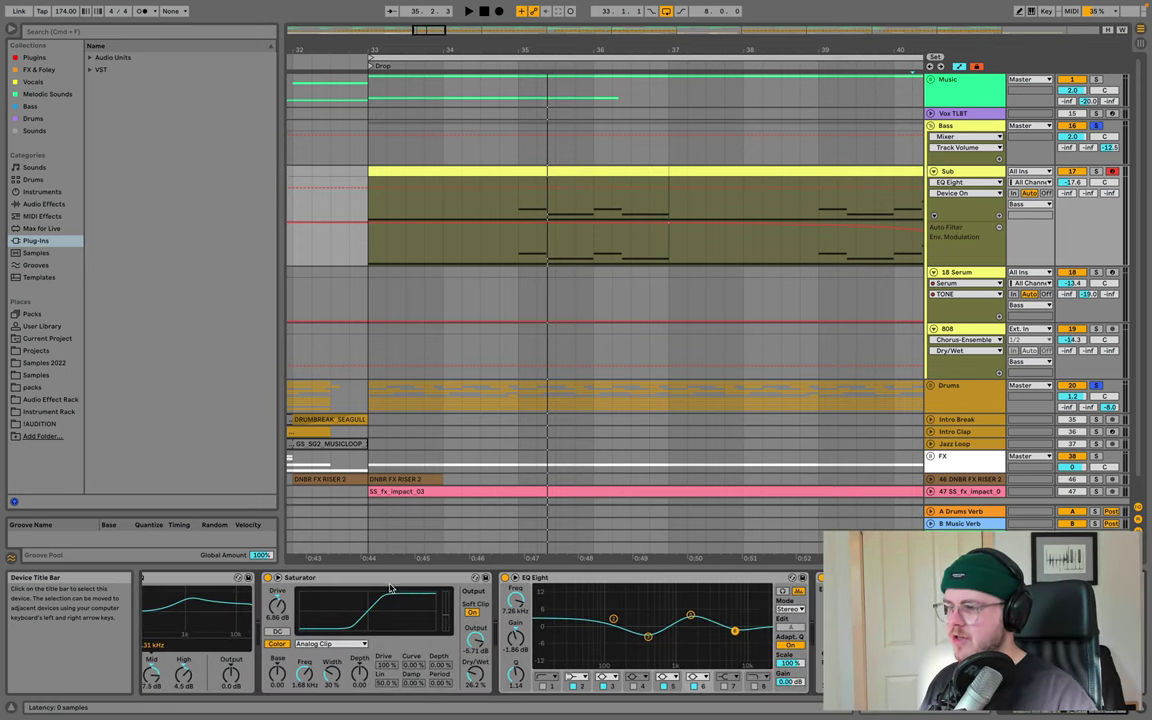
left_click(950, 127)
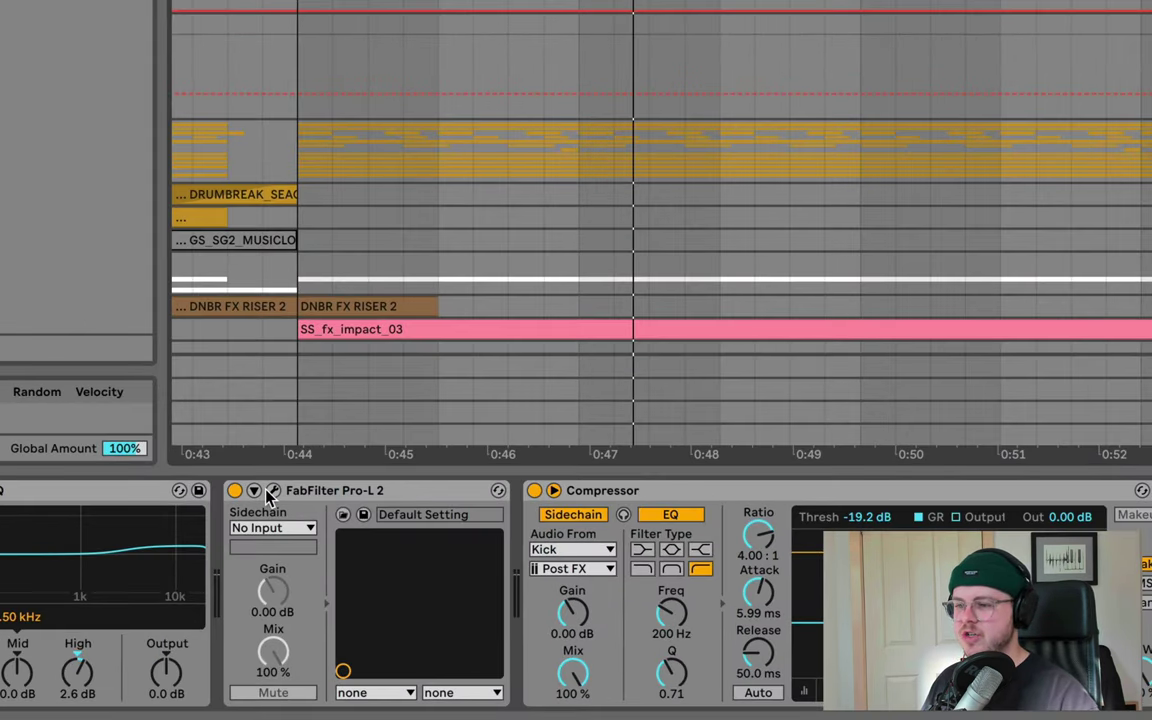
- Open and close the Bass bus Pro-L 2 window, then focus the Drums group's Glue Compressor
left_click(271, 491)
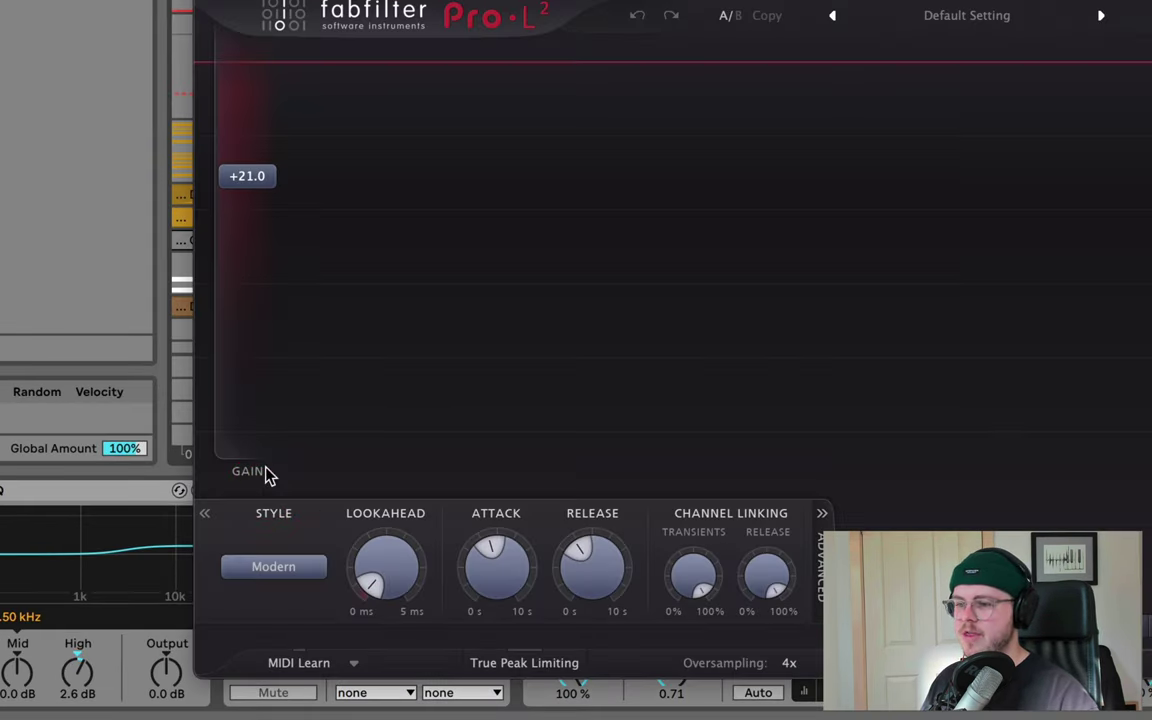
left_click(205, 3)
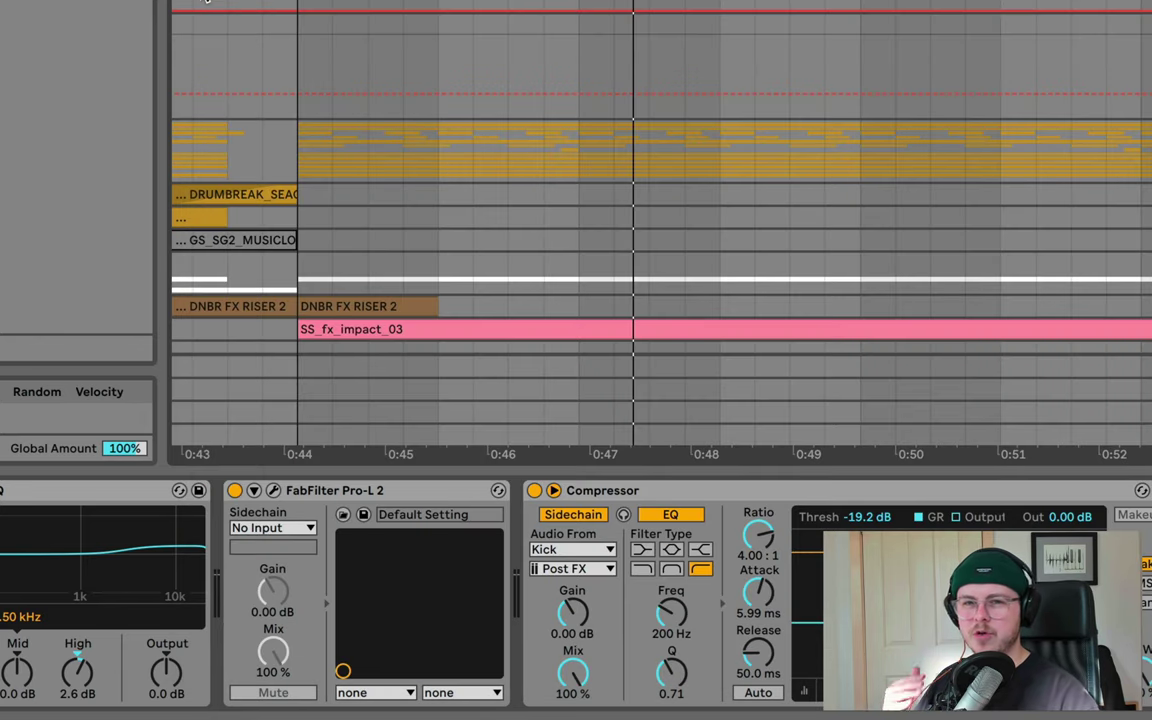
left_click(262, 150)
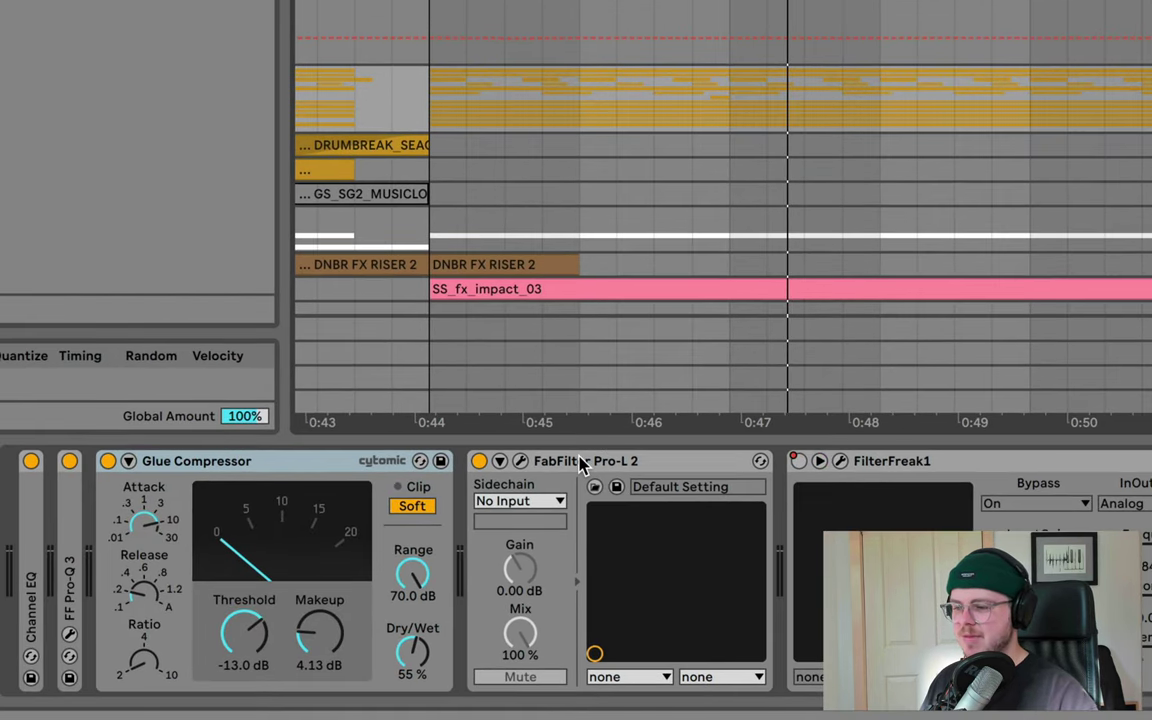
left_click(431, 488)
left_click(147, 487)
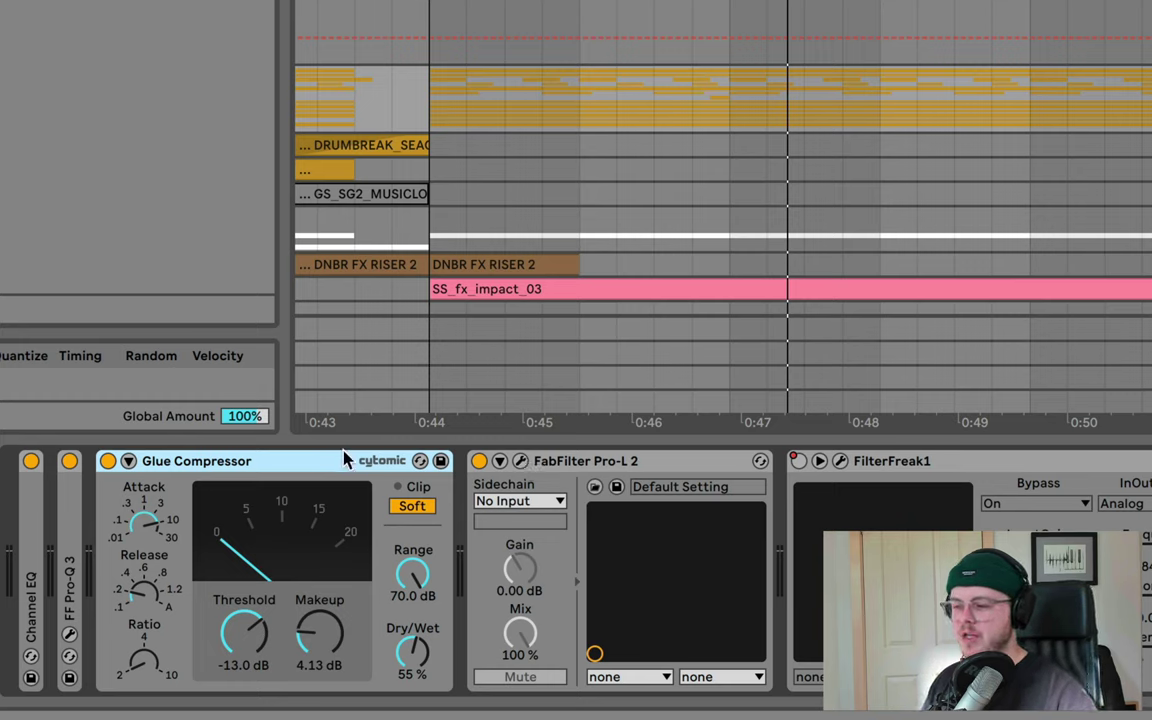
- Step through the drum tracks to Snare, unfold it, and zoom in around the playhead
left_click(203, 468)
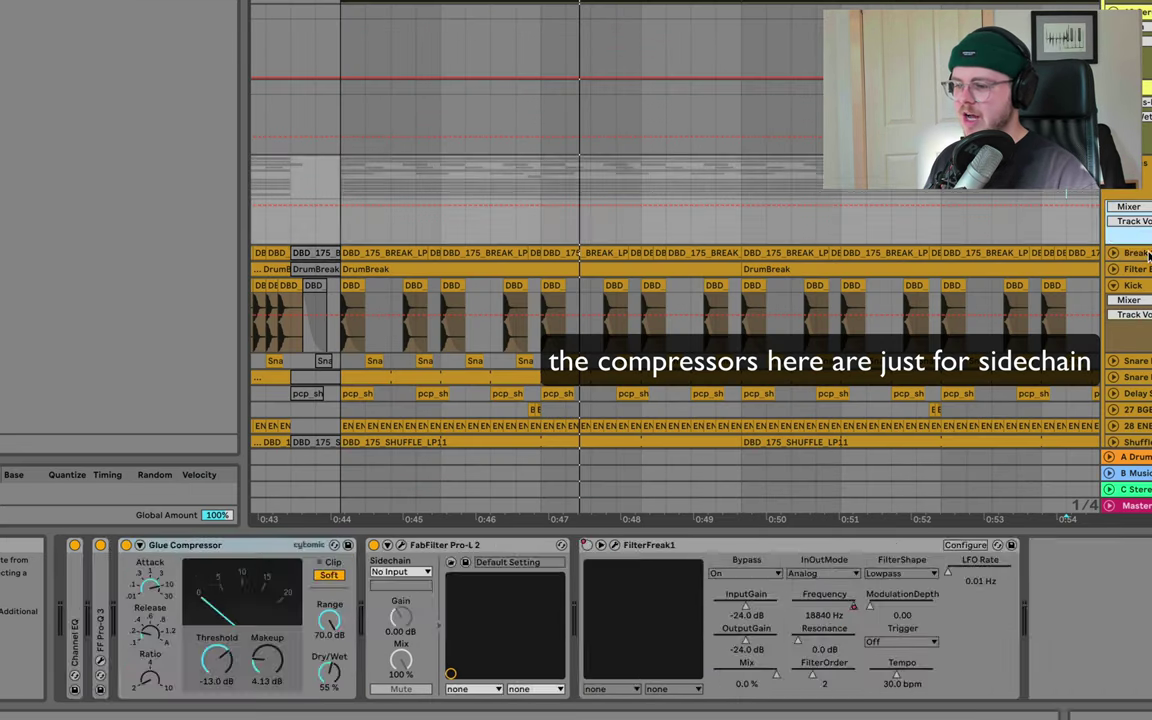
left_click(1140, 253)
left_click(1136, 269)
left_click(1133, 285)
left_click(1129, 358)
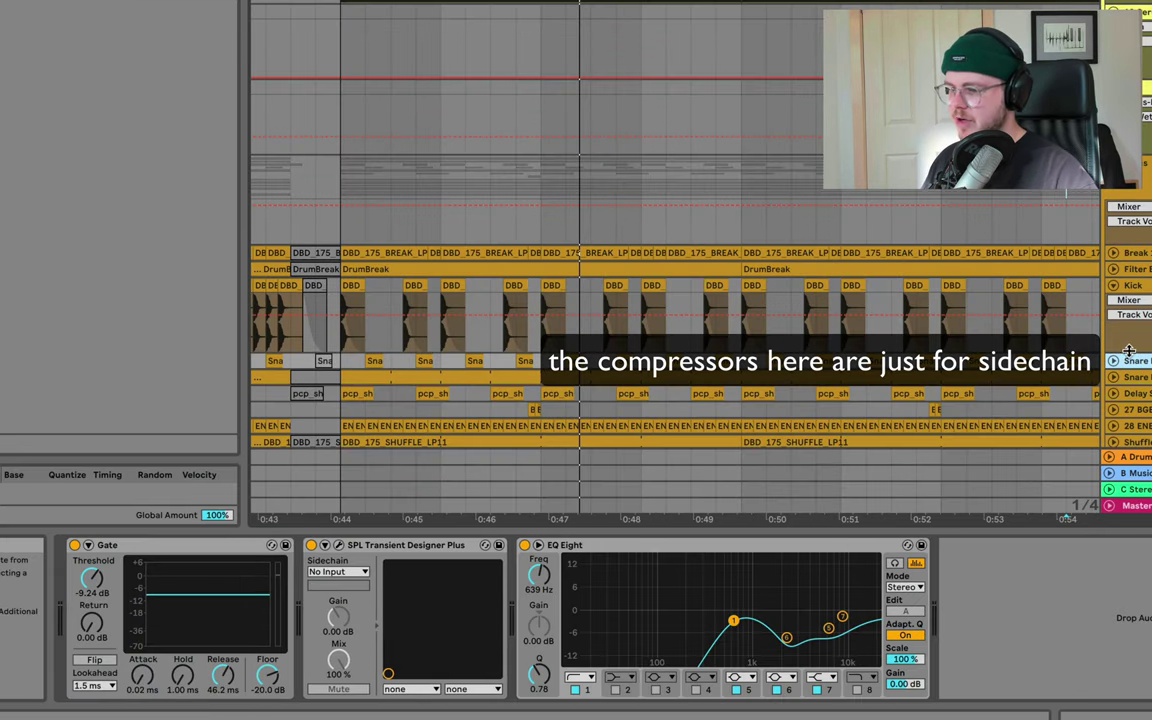
left_click(1113, 360)
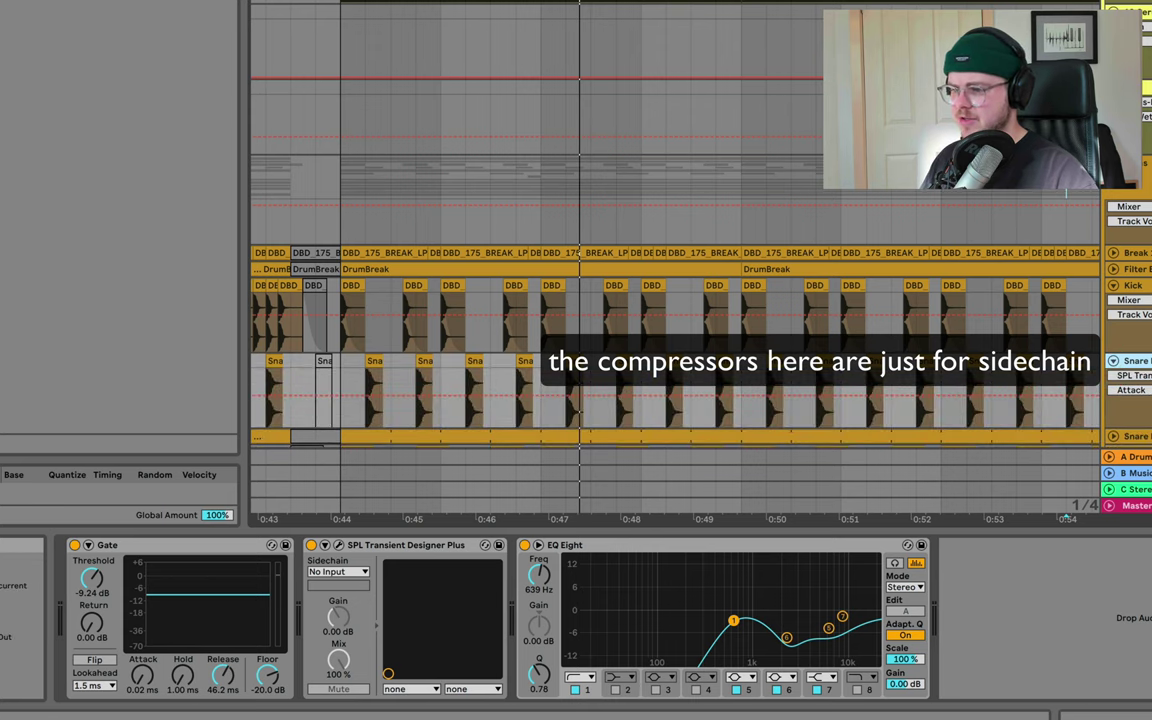
key("plus")
key("plus")
key("plus")
key("plus")
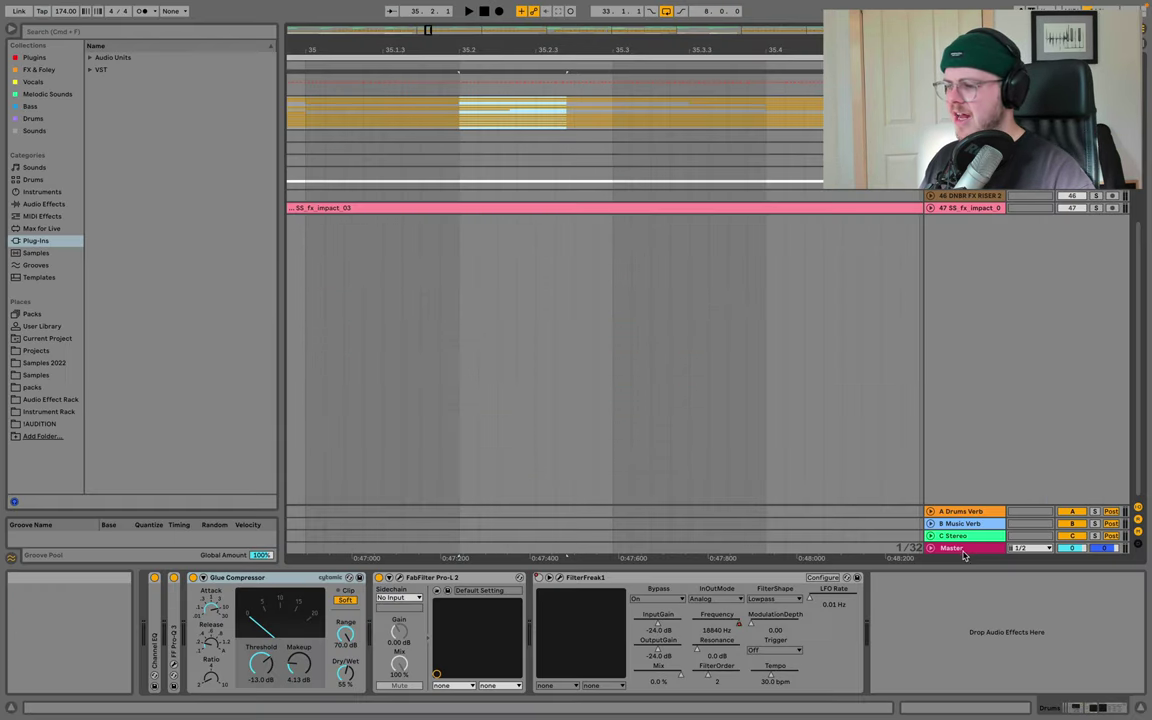
- Show the Master chain and select Pro-MB, Glue Compressor, Pro-L 2, then Pro-MB again
left_click(958, 548)
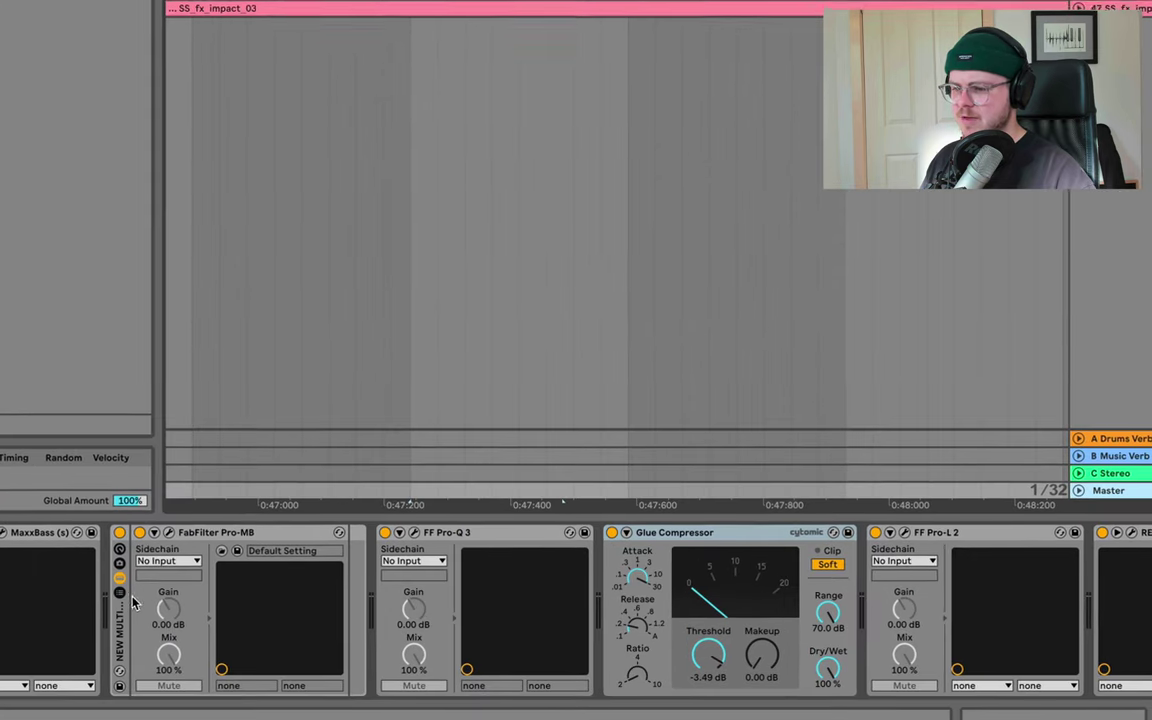
left_click(194, 535)
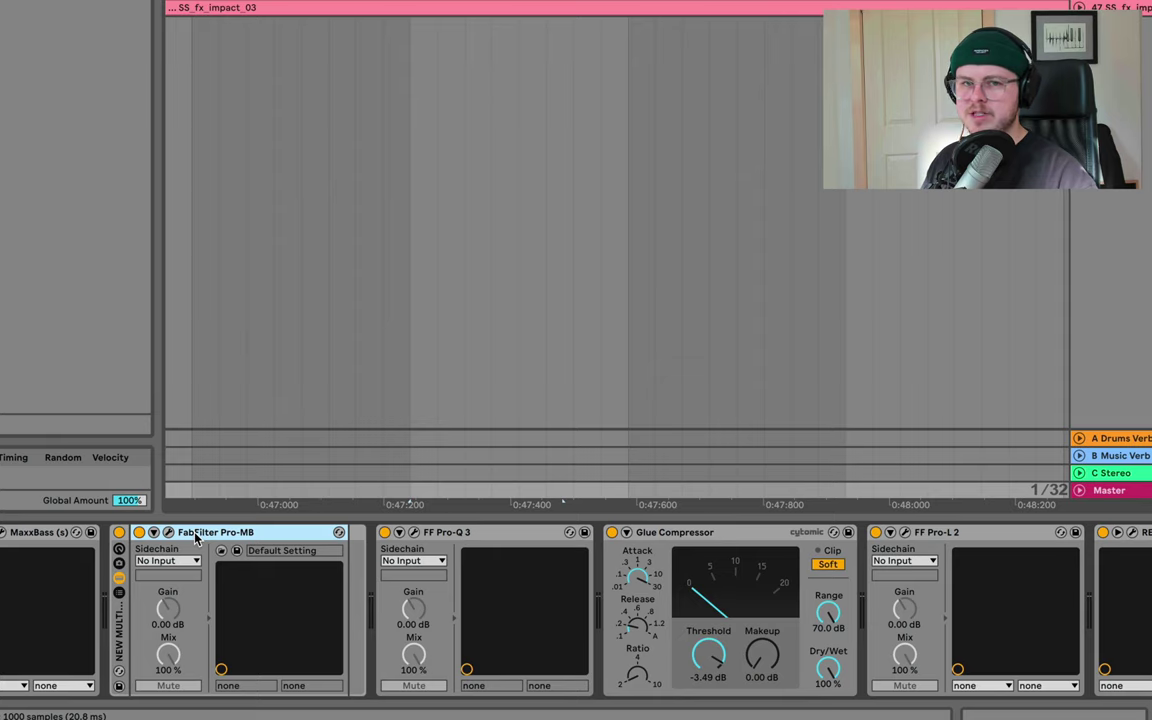
left_click(702, 538)
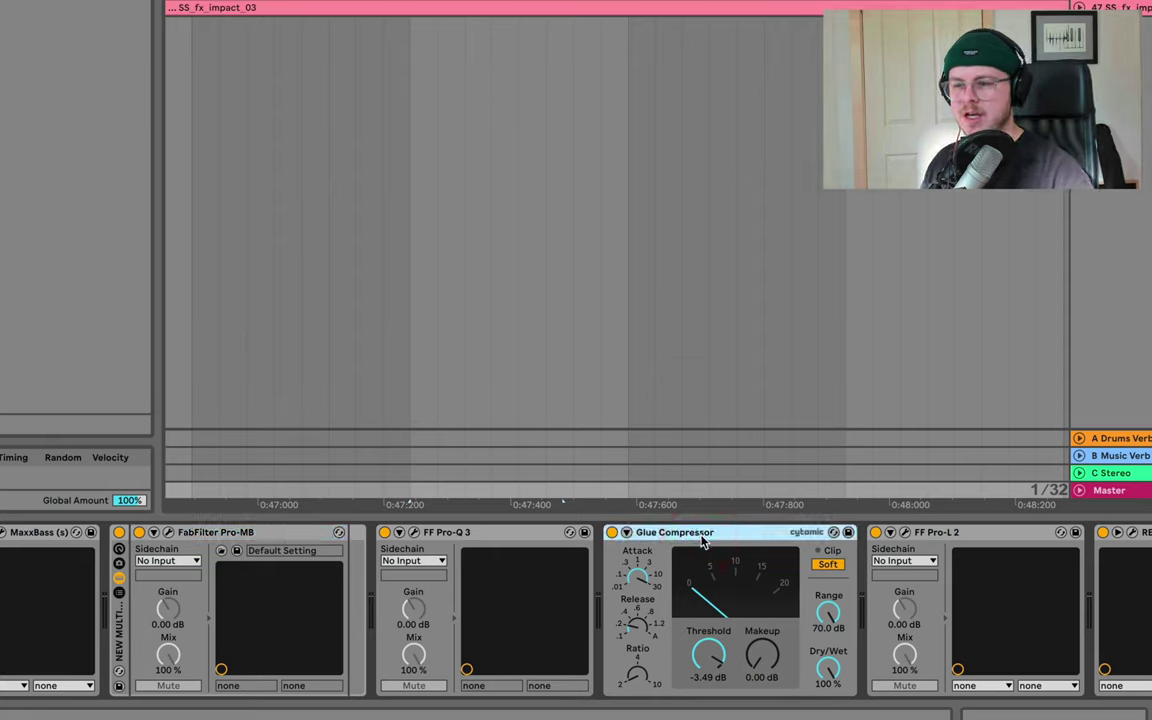
left_click(945, 535)
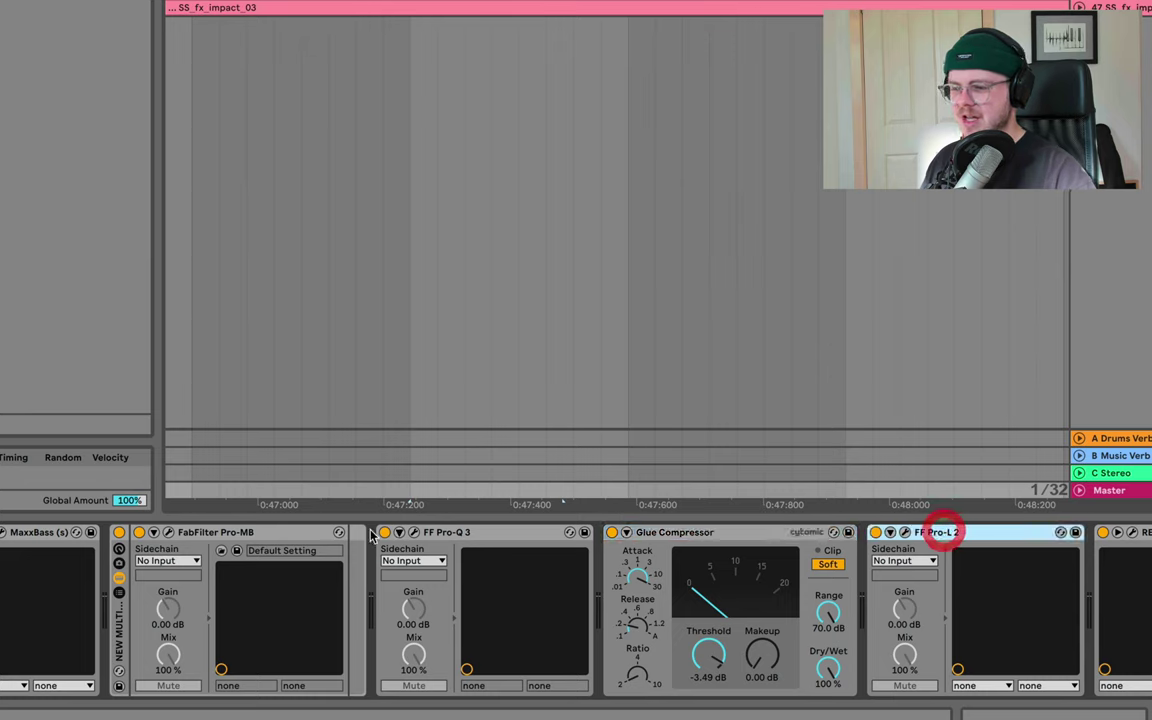
left_click(254, 533)
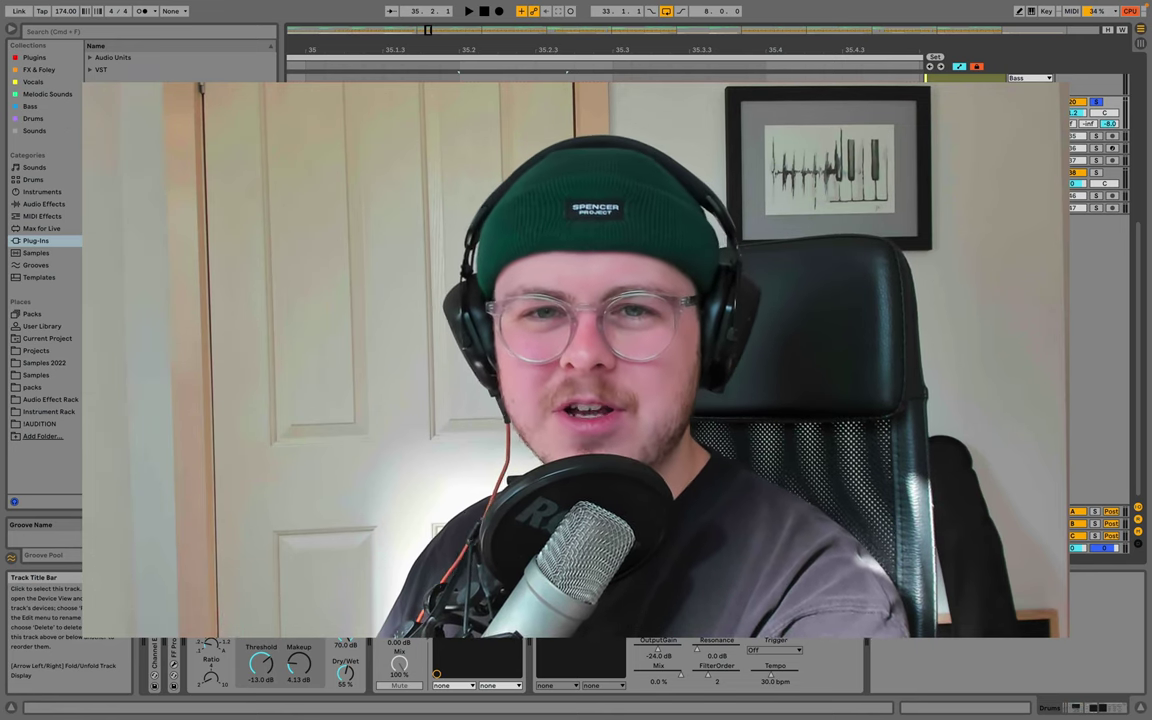
- Scroll up to bring the Drums group's Glue Compressor back into view
scroll(966, 112, "up", 5)
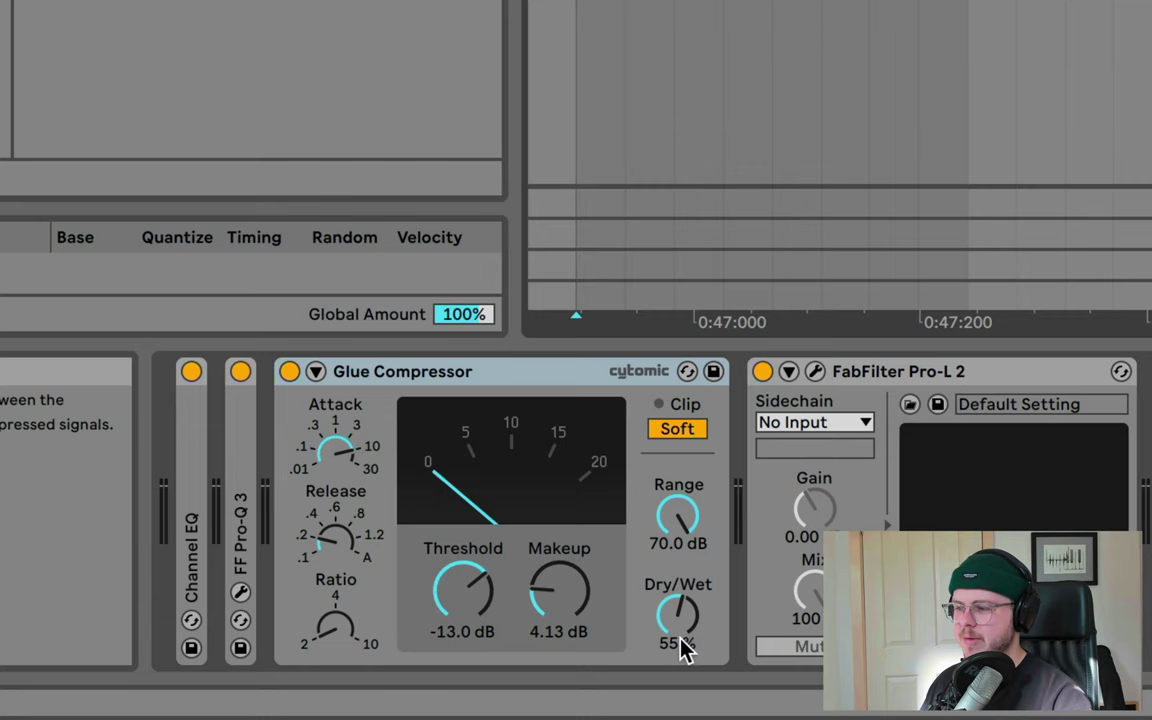
left_click_drag(689, 612, 689, 525)
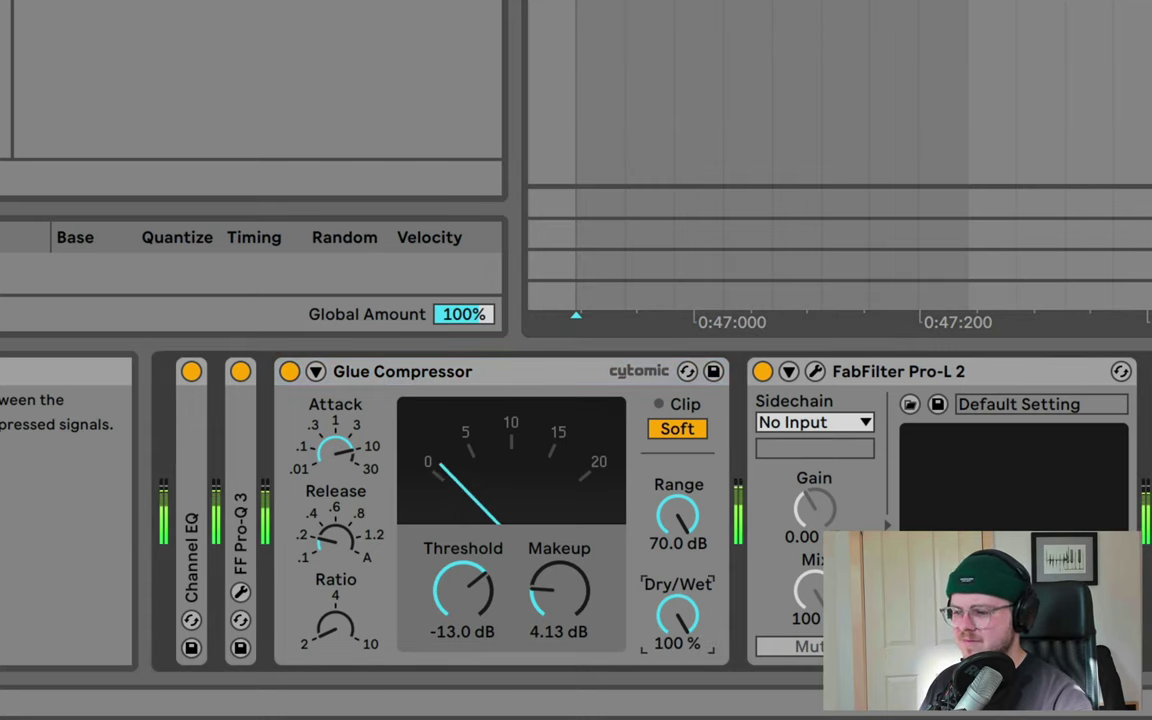
key("ctrl+z")
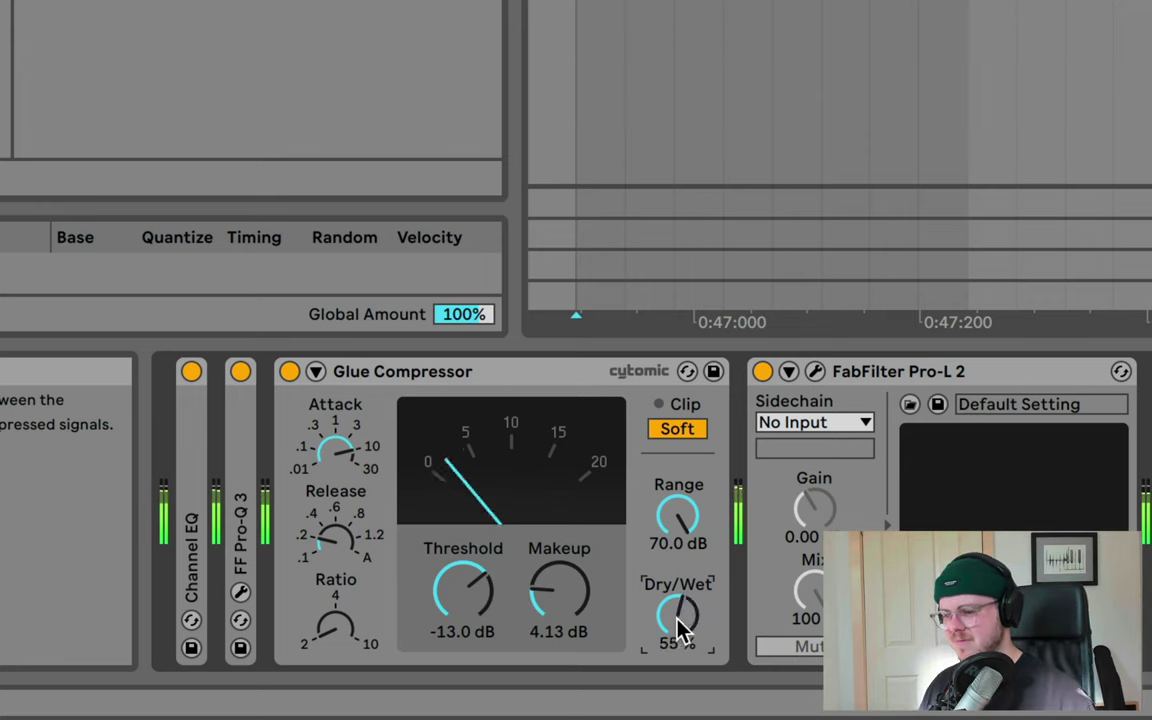
left_click(291, 378)
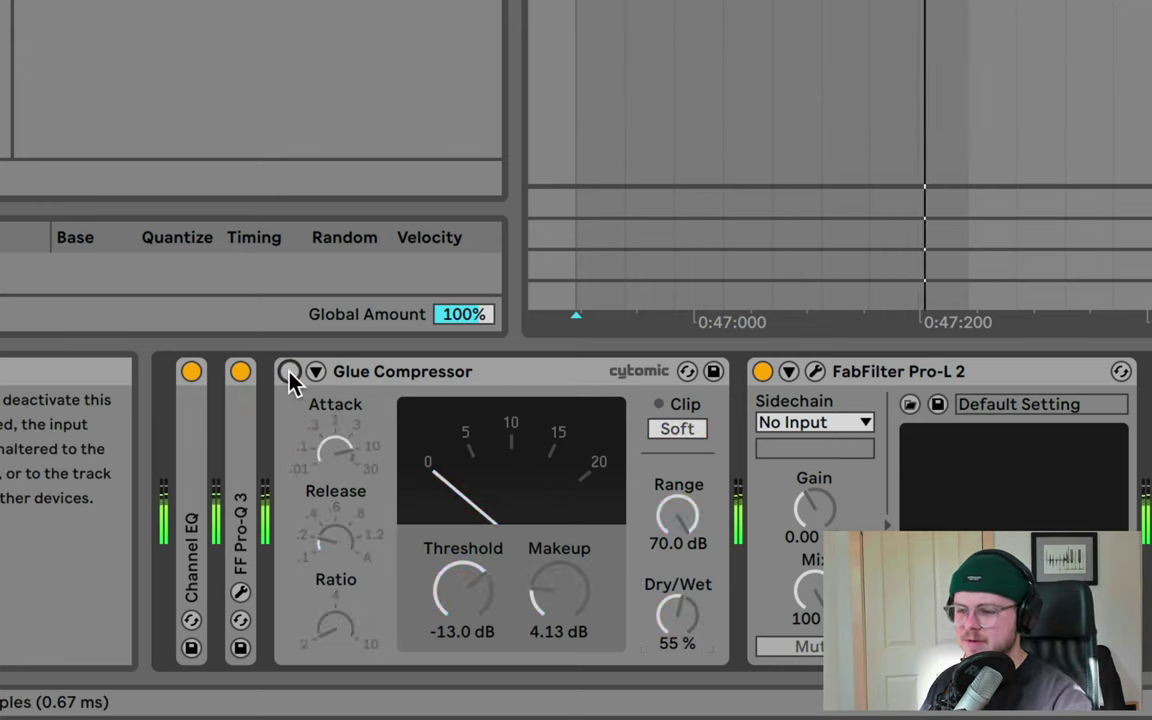
left_click(290, 377)
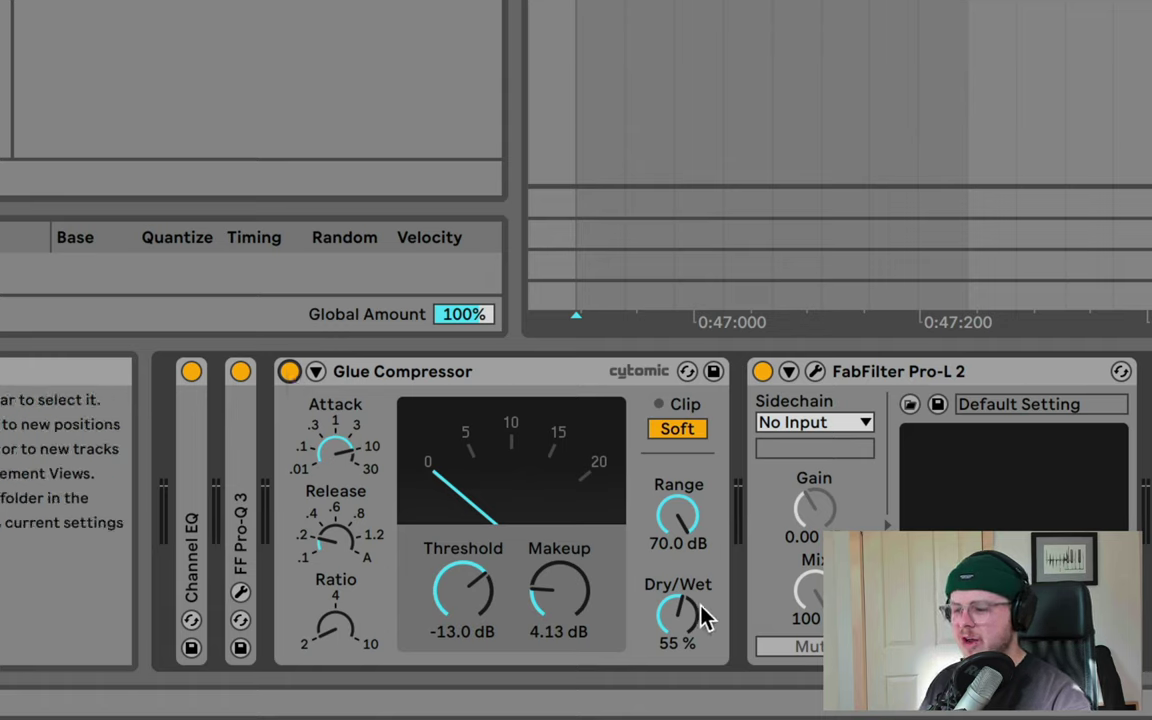
left_click_drag(695, 612, 695, 570)
key("space")
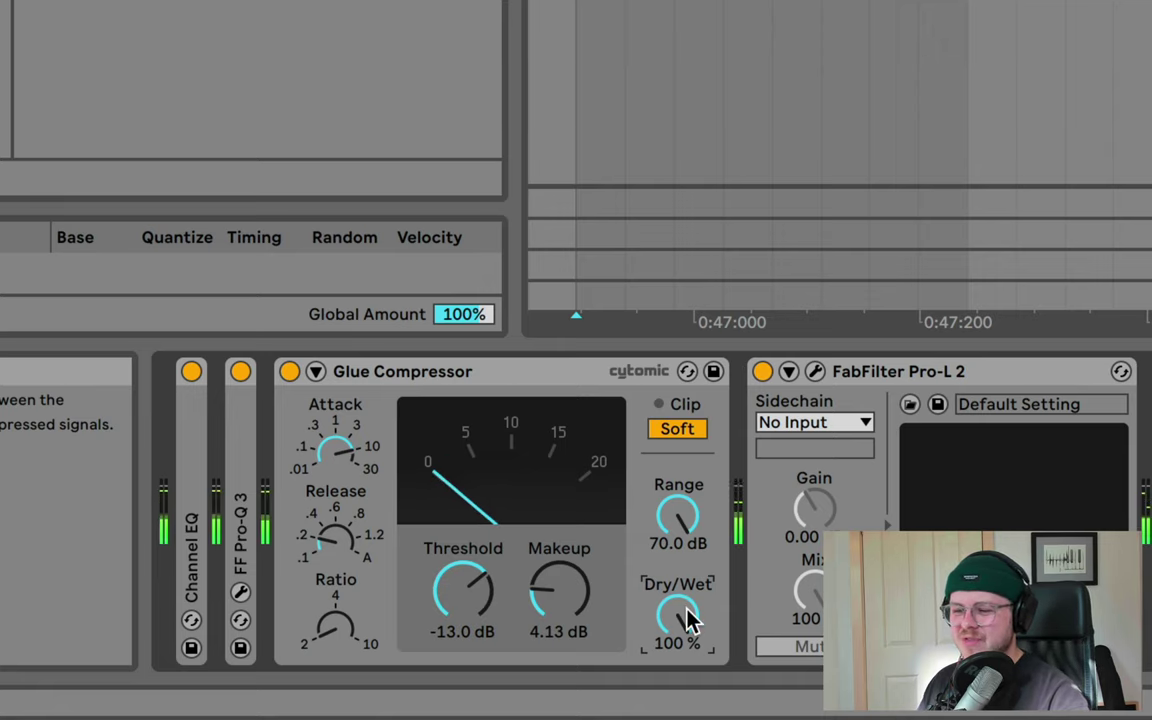
key("ctrl+z")
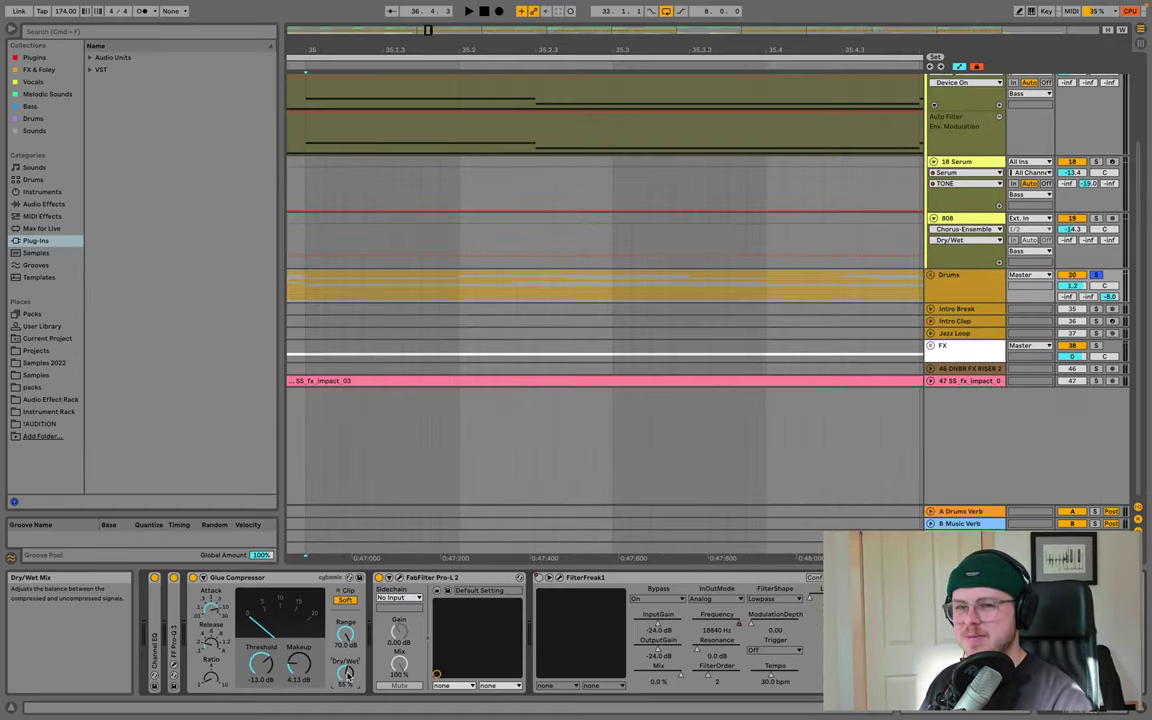
- Check the Master, Drums and A Drums Verb chains, then add a new return track
left_click(305, 285)
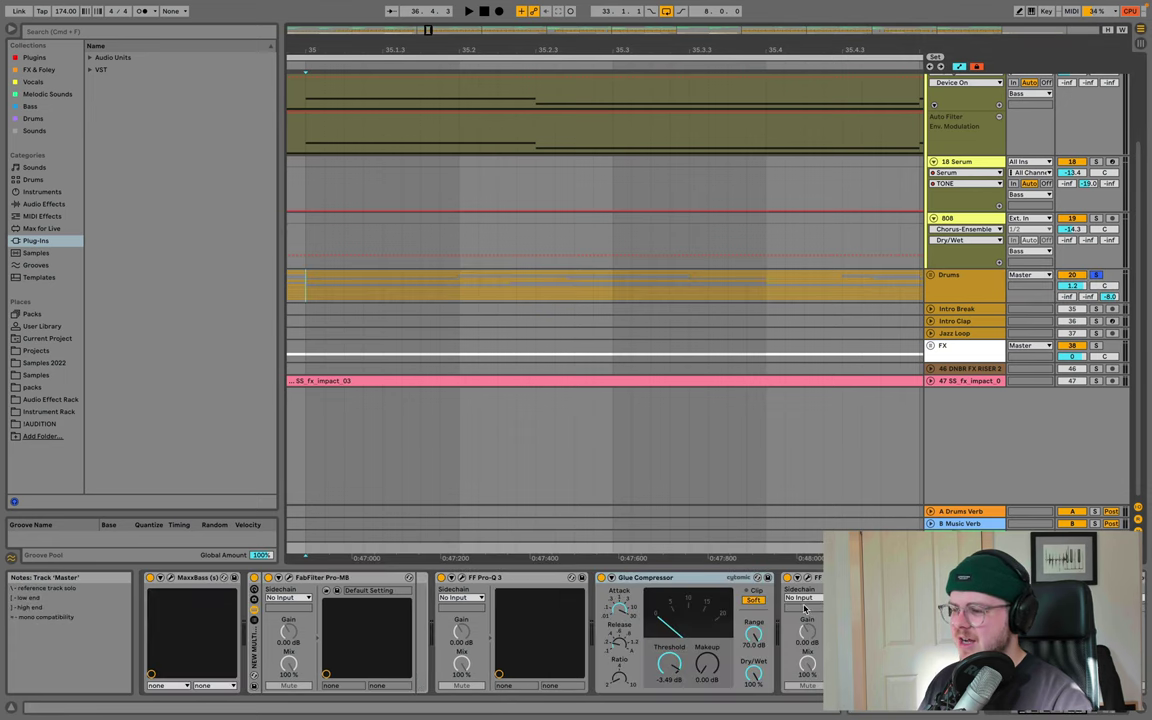
left_click(965, 285)
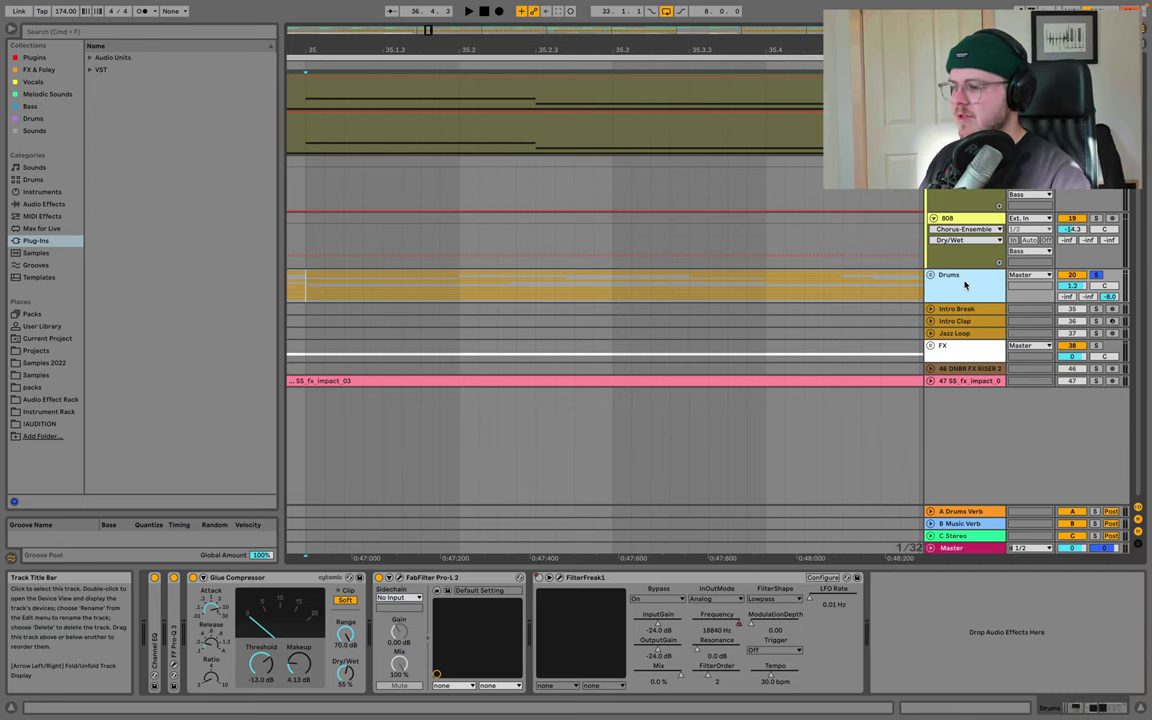
left_click(951, 512)
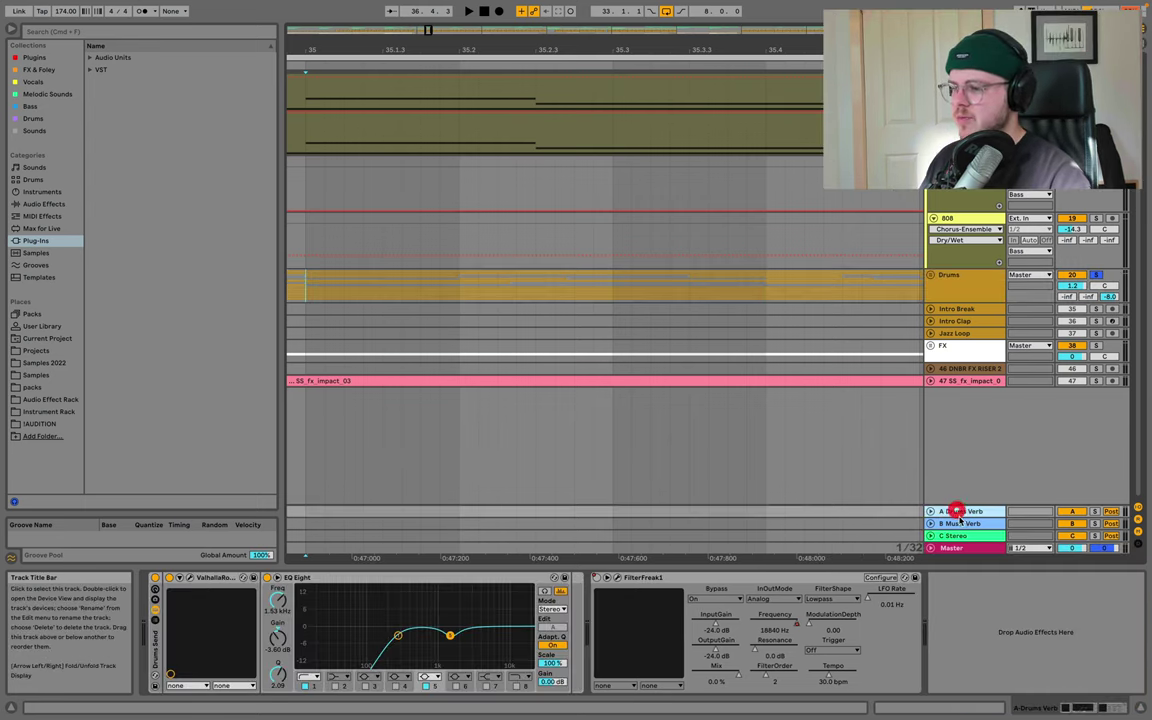
right_click(957, 537)
left_click(1001, 599)
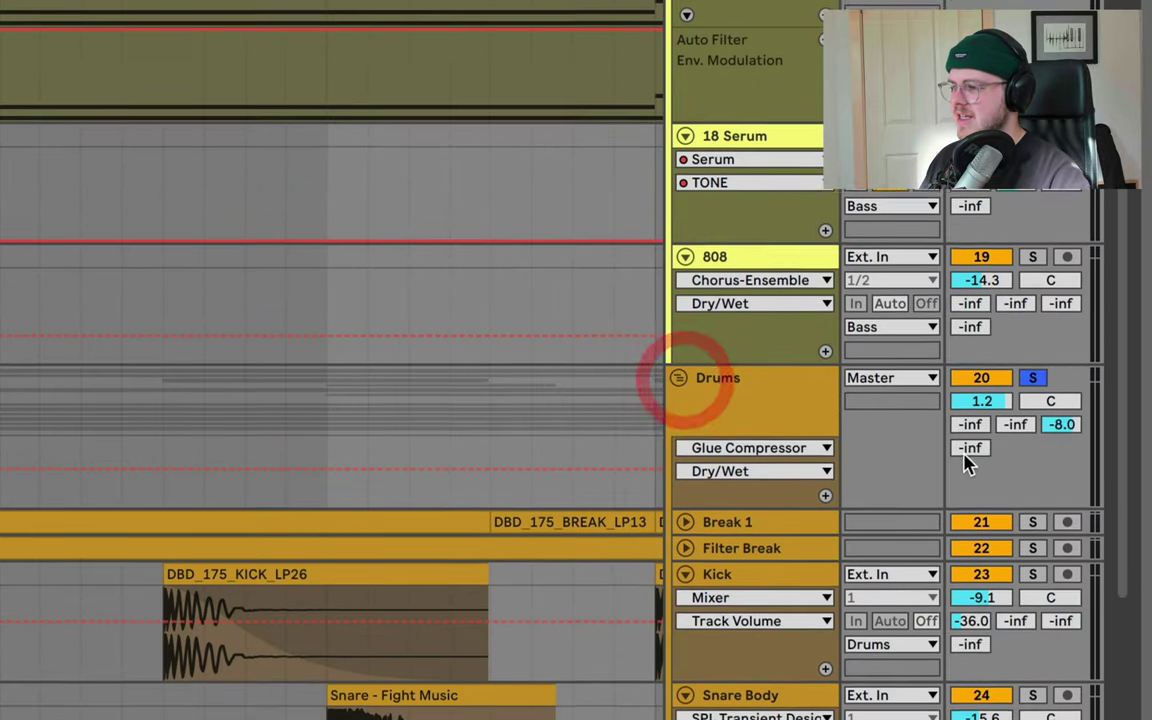
- Raise the Drums' Send D and place a Glue Compressor on the D Return, then delete it
left_click_drag(964, 455, 964, 400)
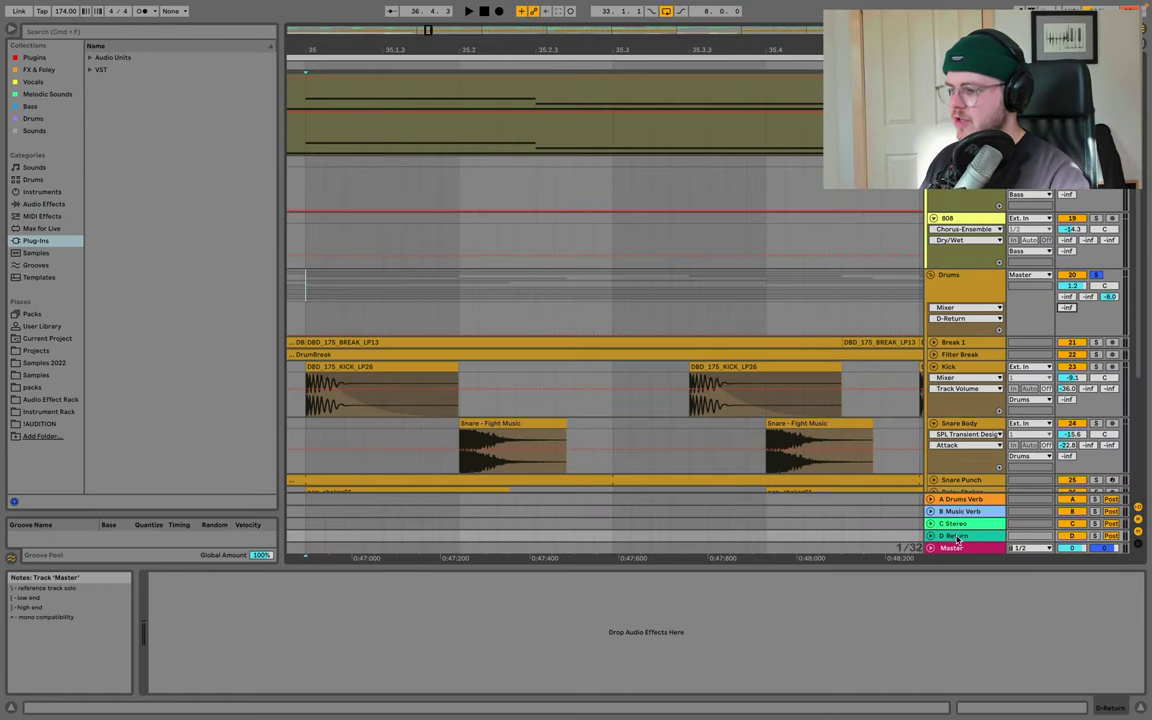
left_click(950, 537)
left_click(55, 204)
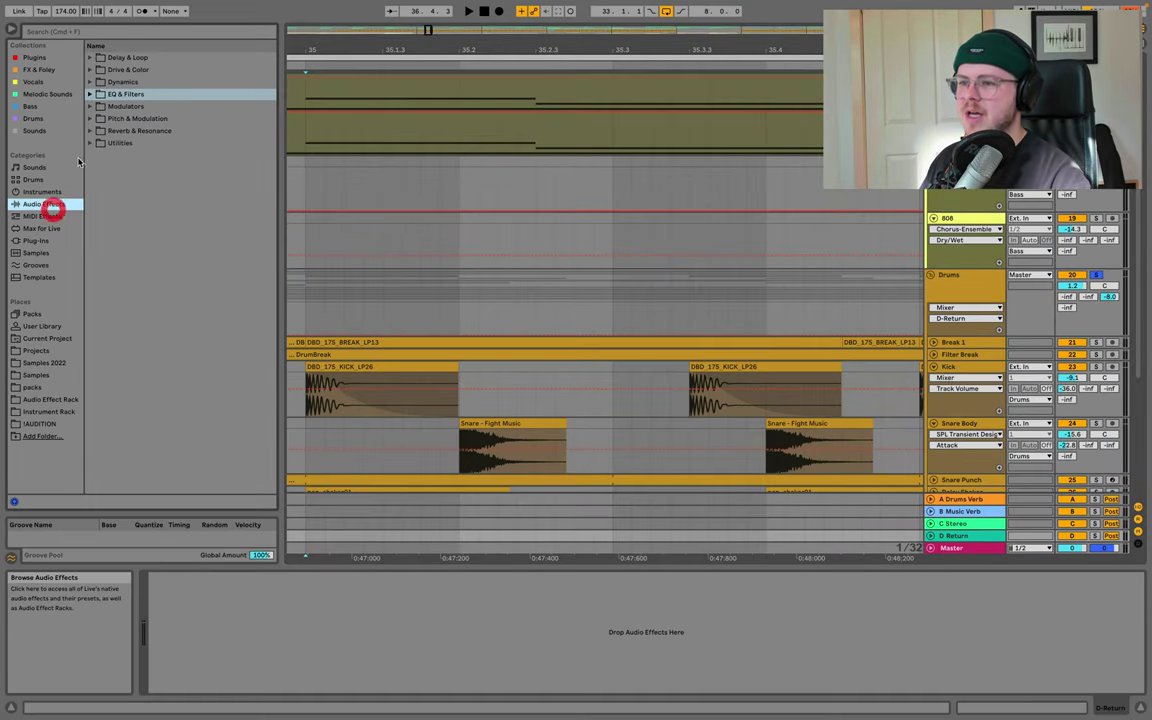
left_click(91, 81)
left_click(130, 118)
left_click_drag(176, 295, 237, 652)
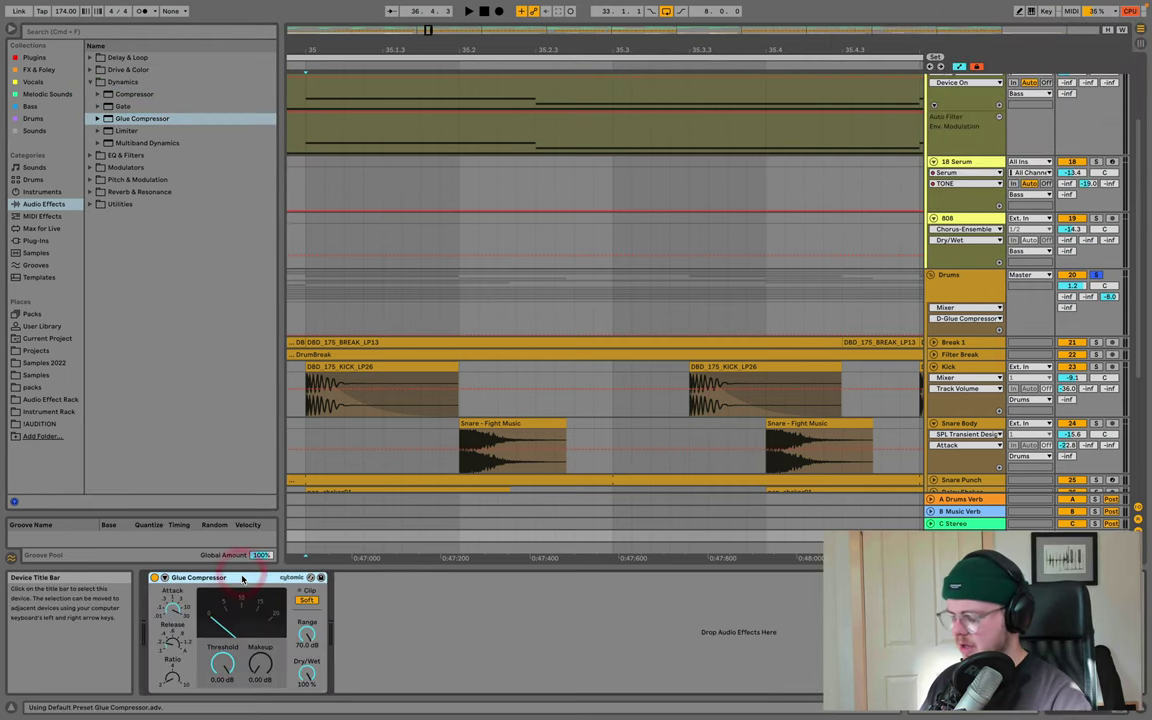
key("Delete")
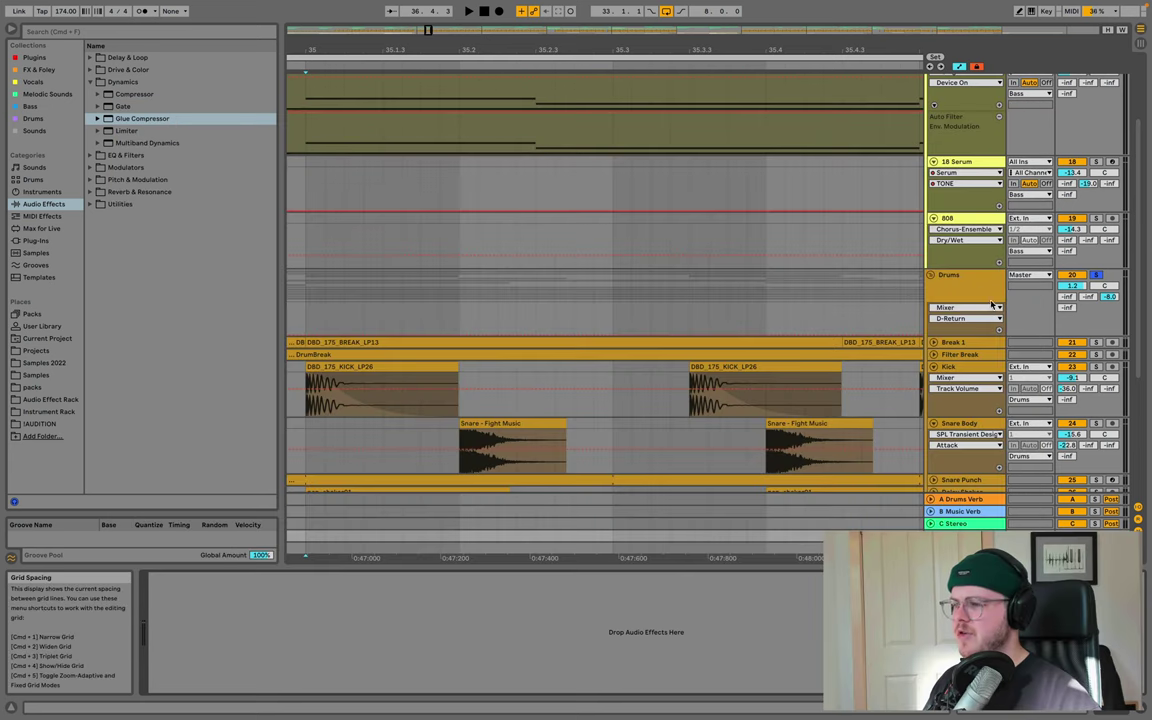
- Select the Master track to show MaxxBass, Pro-MB, Pro-Q 3 and Glue Compressor
left_click(969, 290)
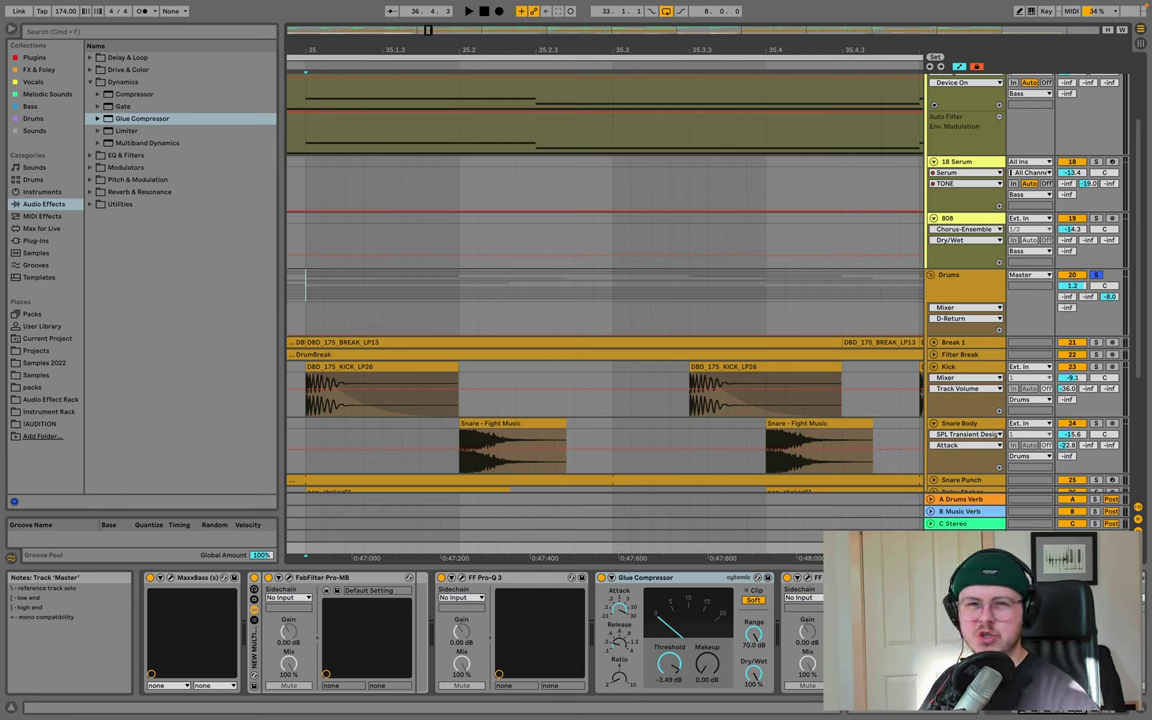
- Open the master's Pro-MB plugin window and move it aside
scroll(338, 585, "left", 2)
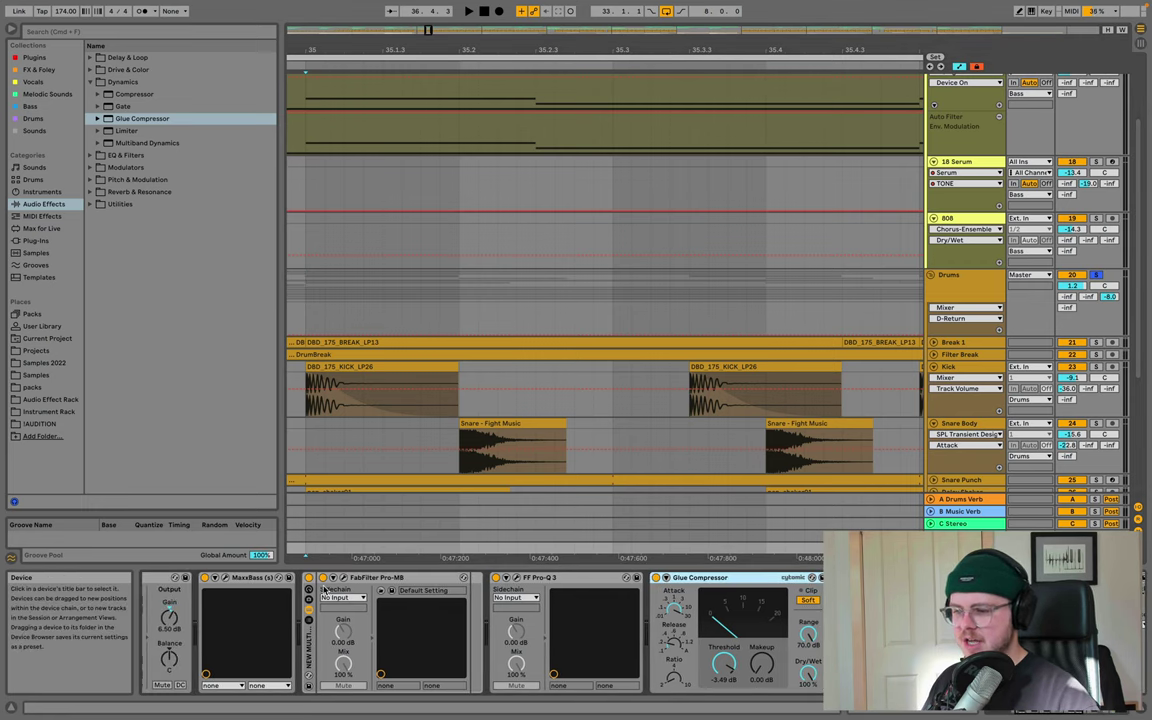
left_click(336, 579)
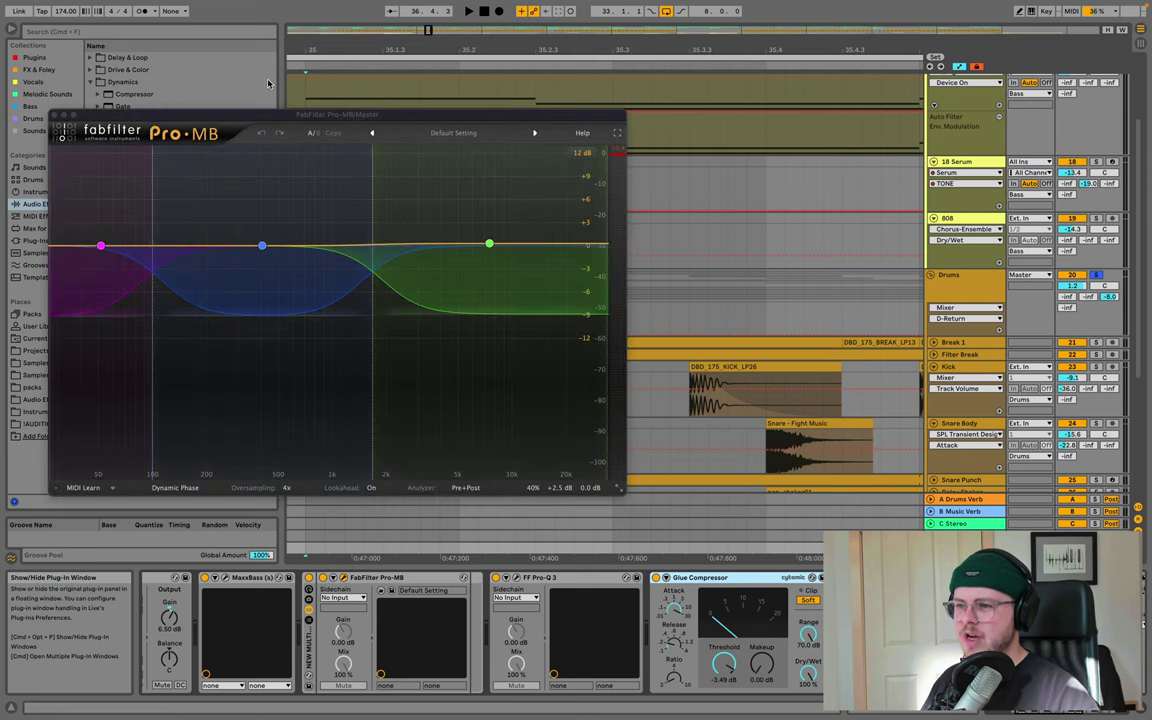
left_click_drag(254, 122, 830, 98)
- Add the Multiband Compression preset to the master chain after MaxxBass and select it
left_click(135, 143)
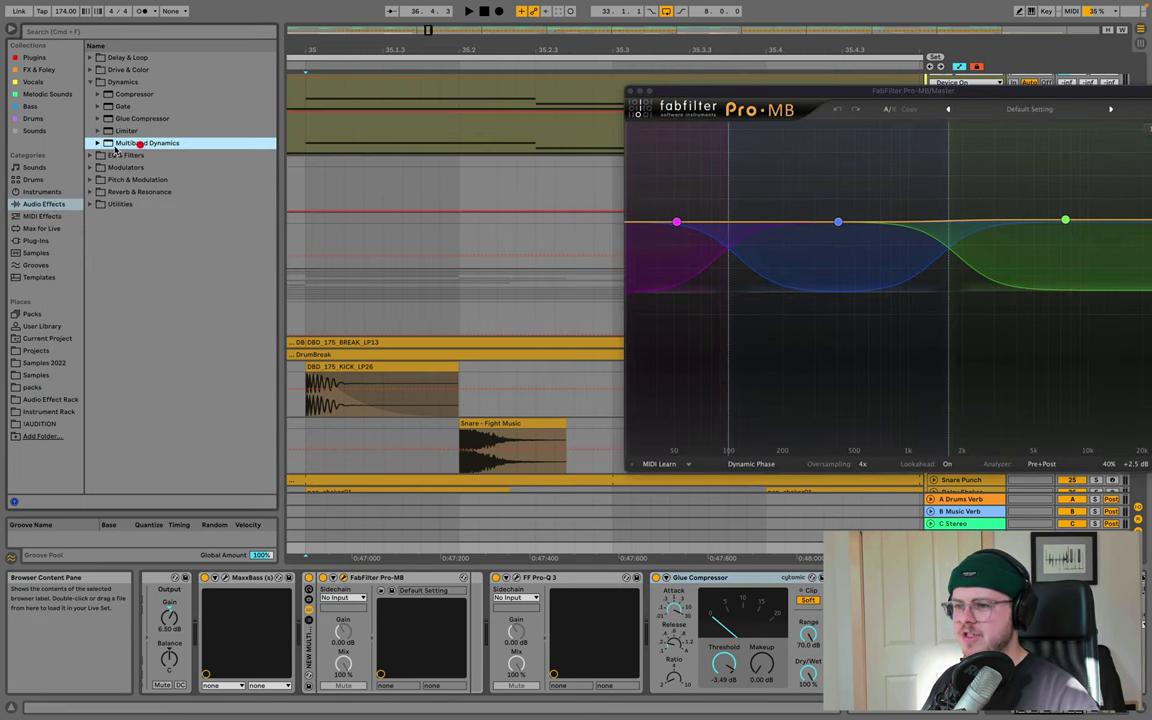
left_click(98, 143)
left_click_drag(165, 204, 289, 622)
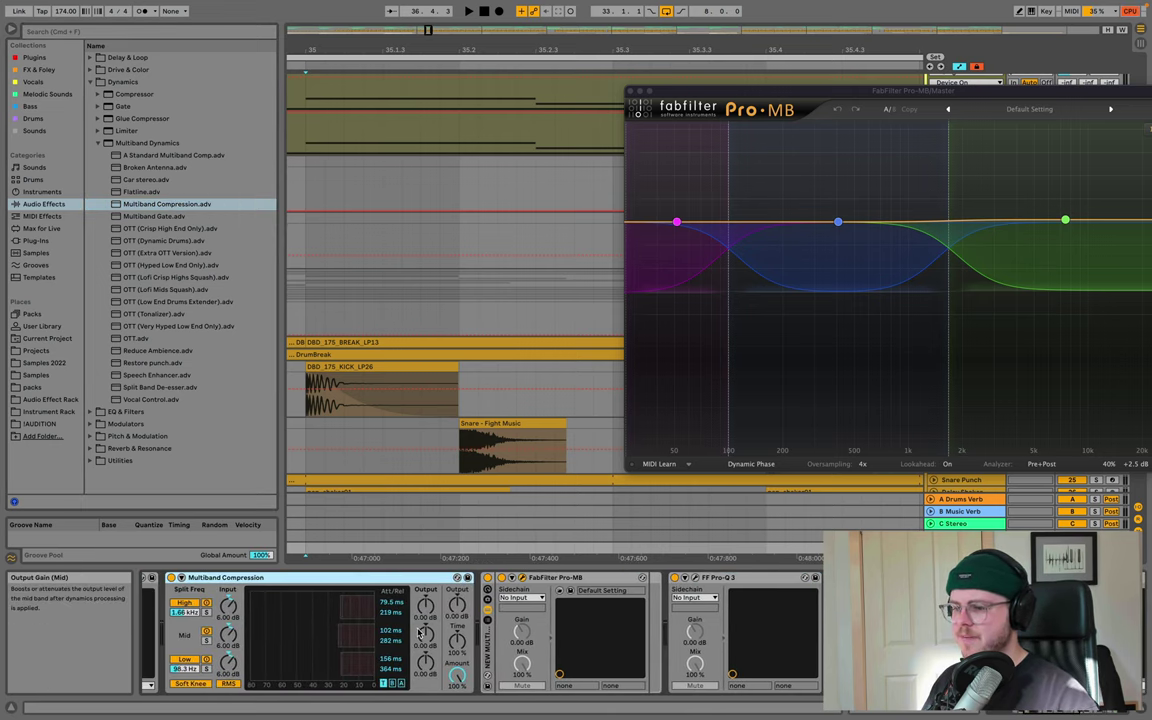
left_click_drag(814, 97, 662, 95)
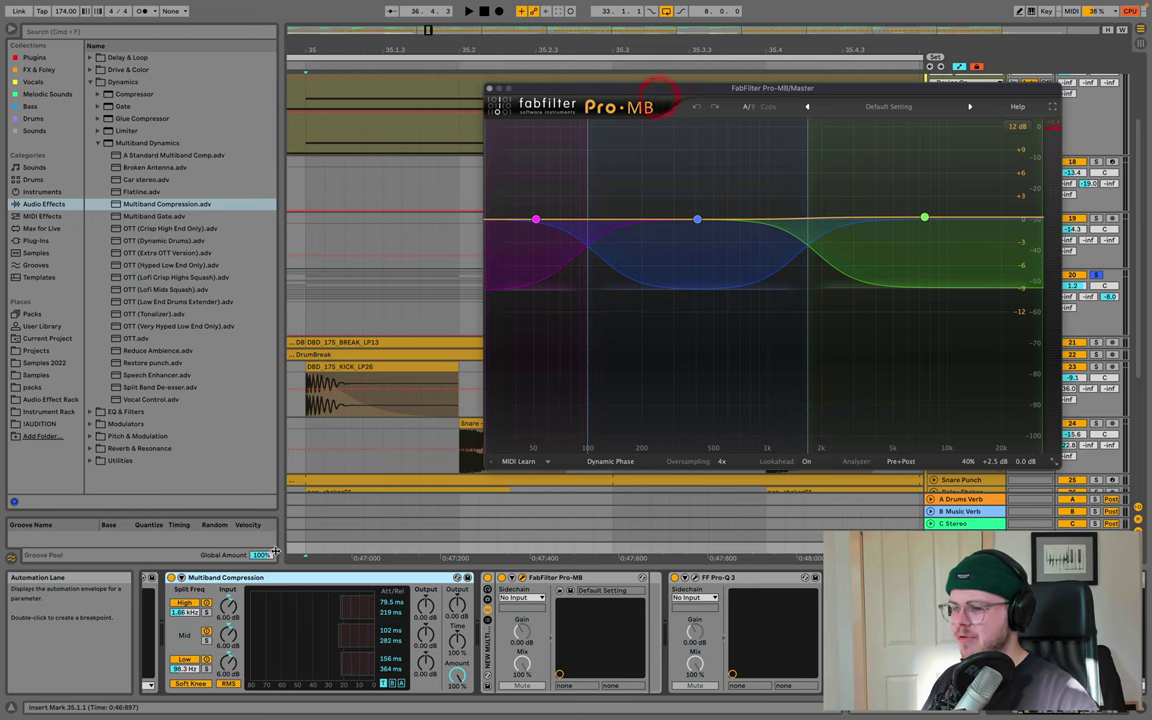
left_click(207, 580)
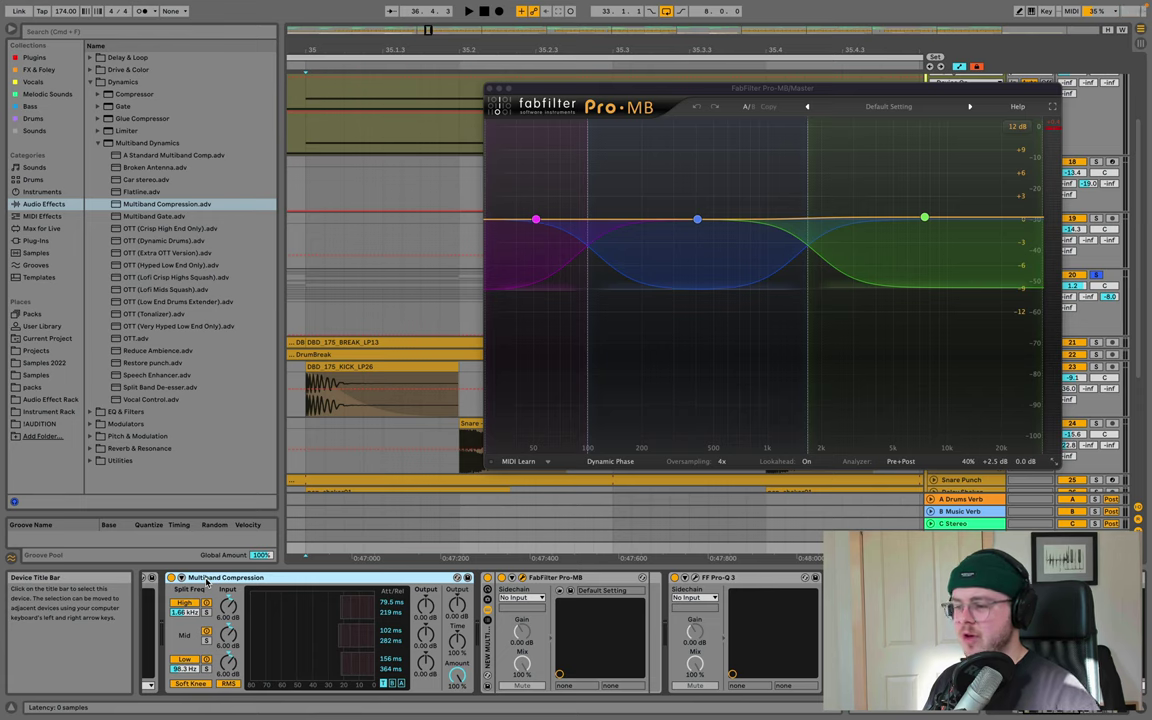
- Remove the Multiband Compression device and keep Pro-MB in Dynamic Phase mode
key("Delete")
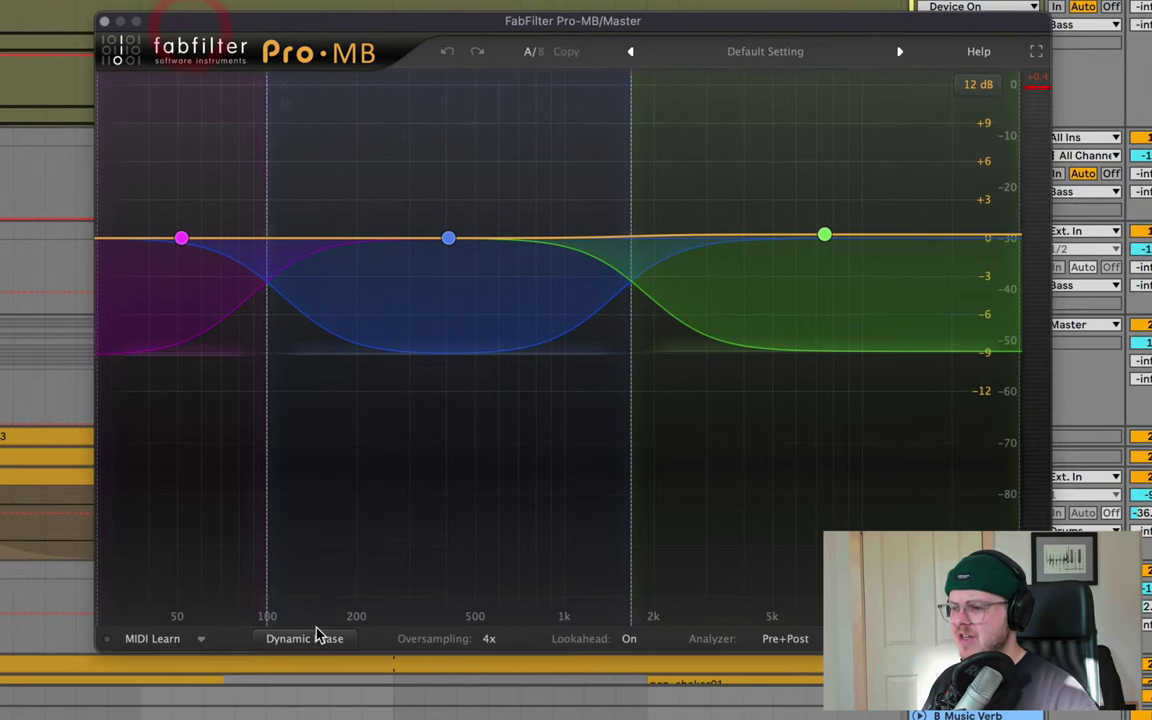
left_click(316, 637)
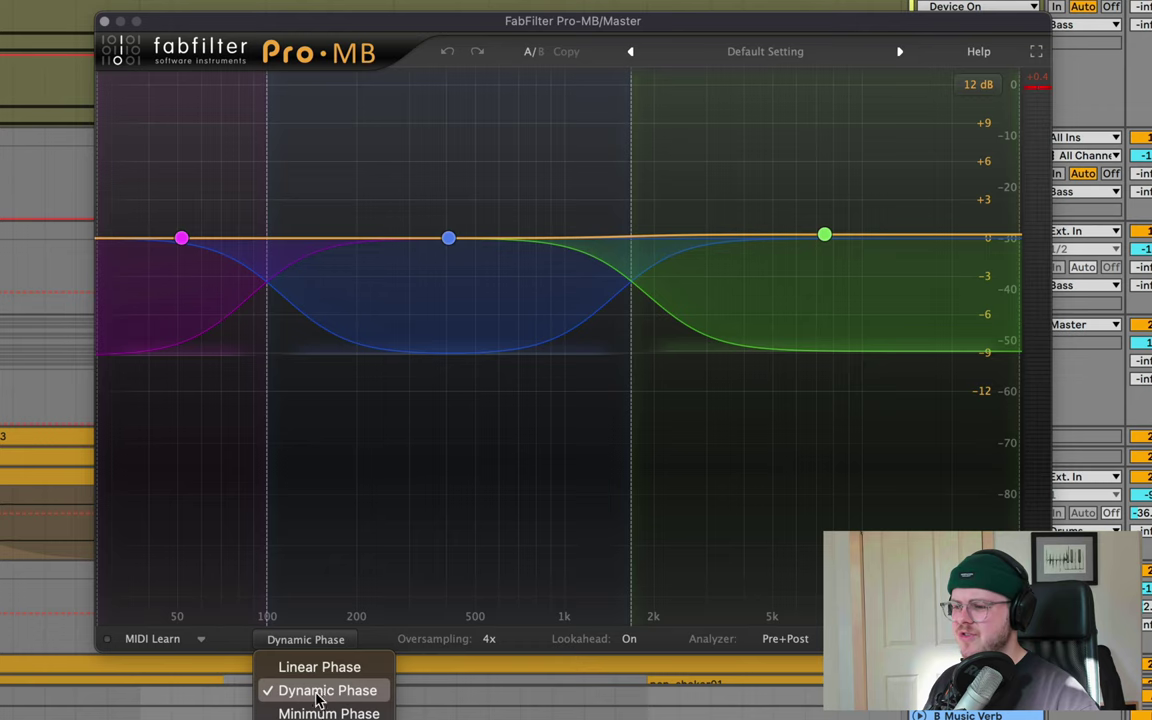
left_click(296, 703)
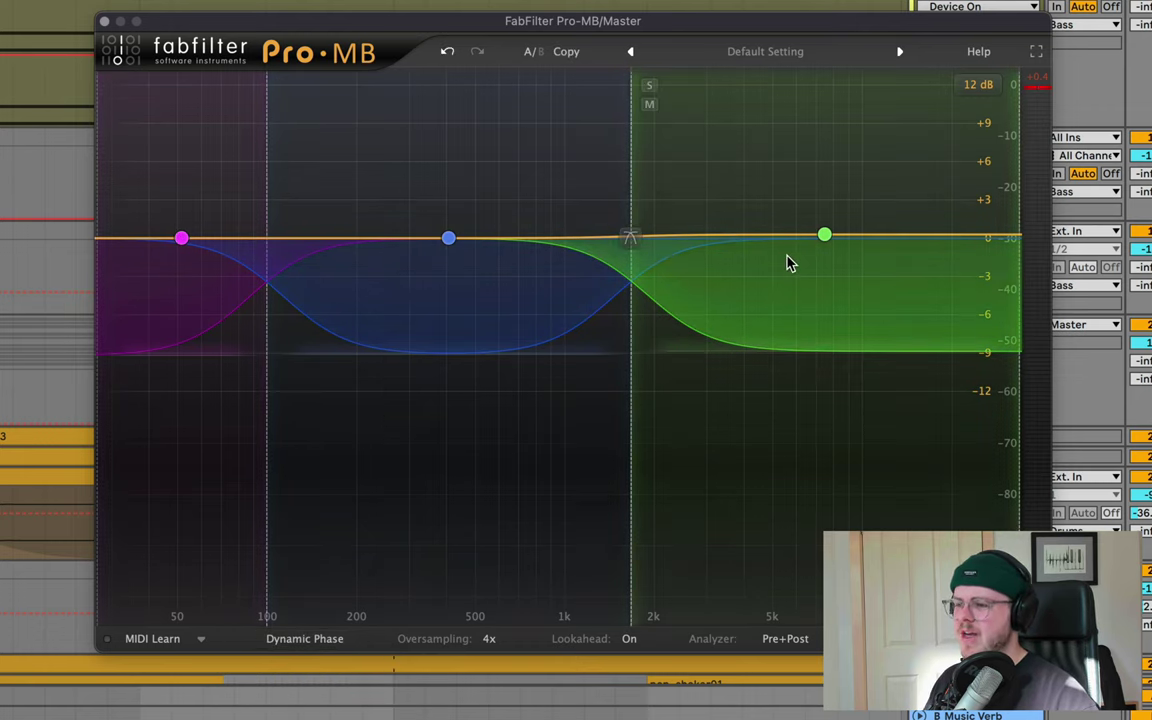
- Recheck that Pro-MB stays in Dynamic Phase, then start playback to see its spectrum
left_click(333, 642)
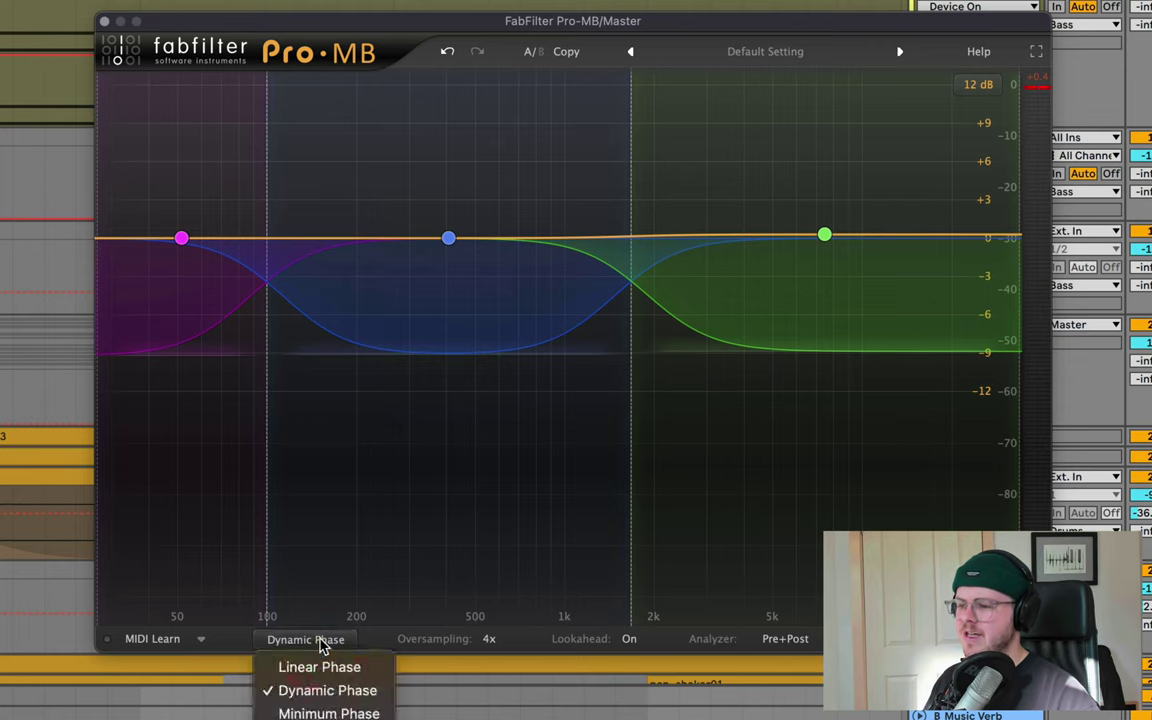
left_click(322, 645)
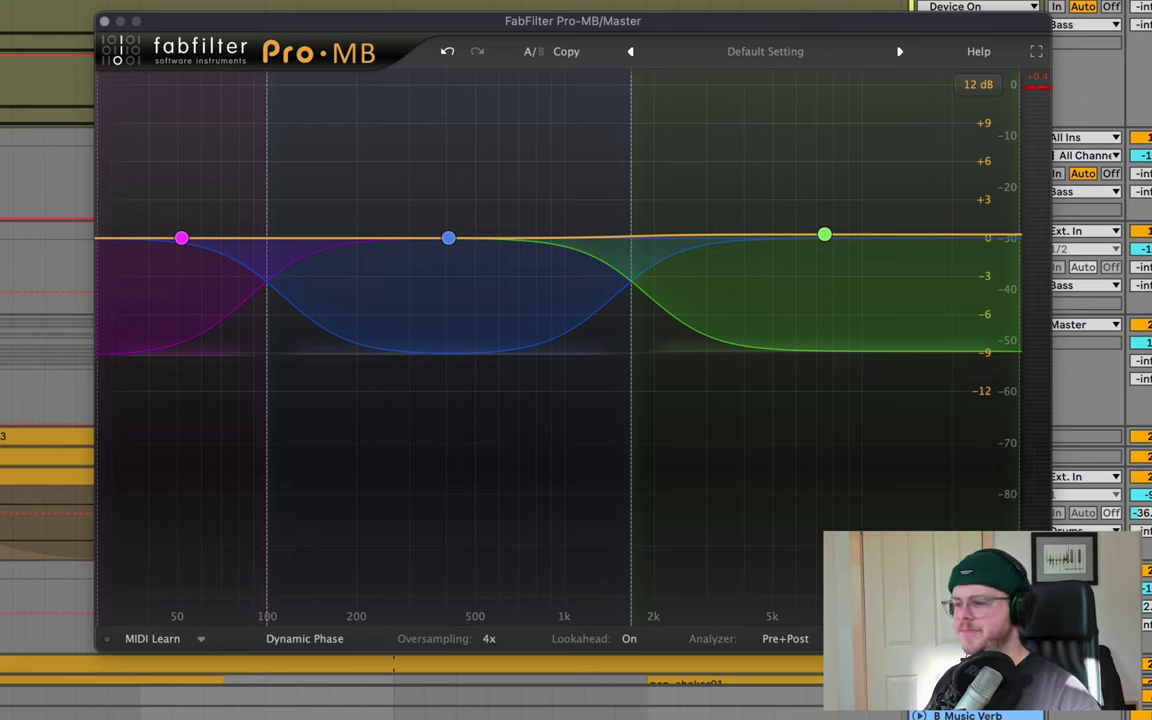
mouse_move(113, 105)
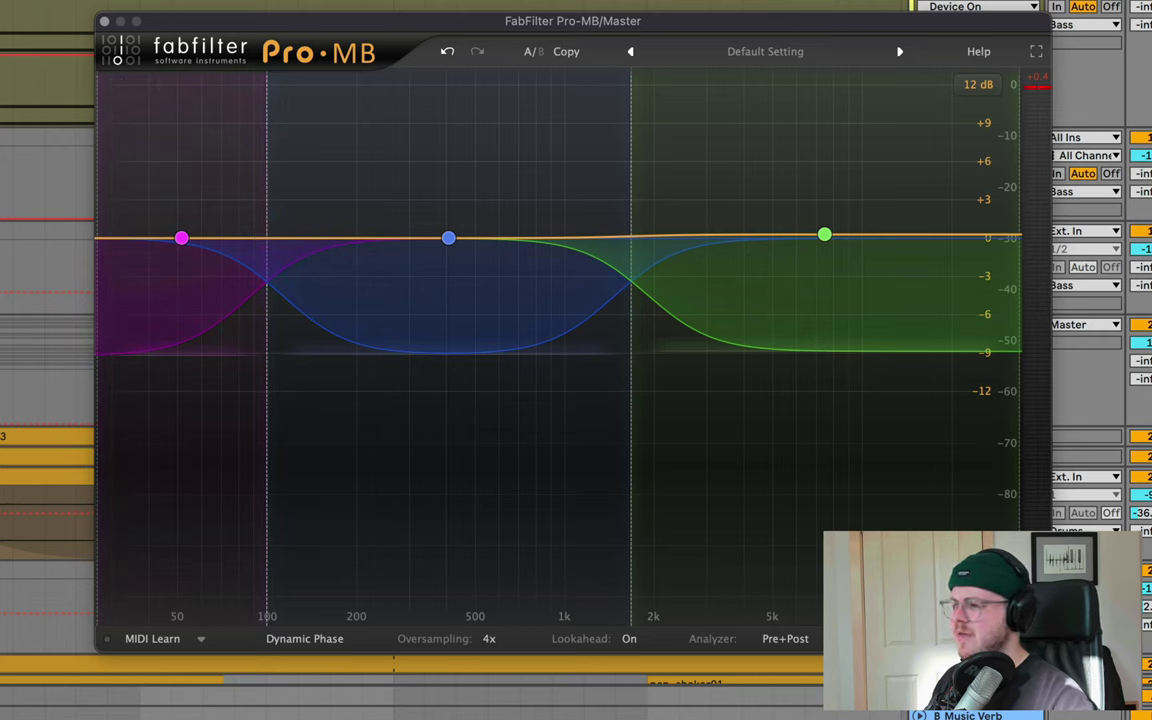
key("space")
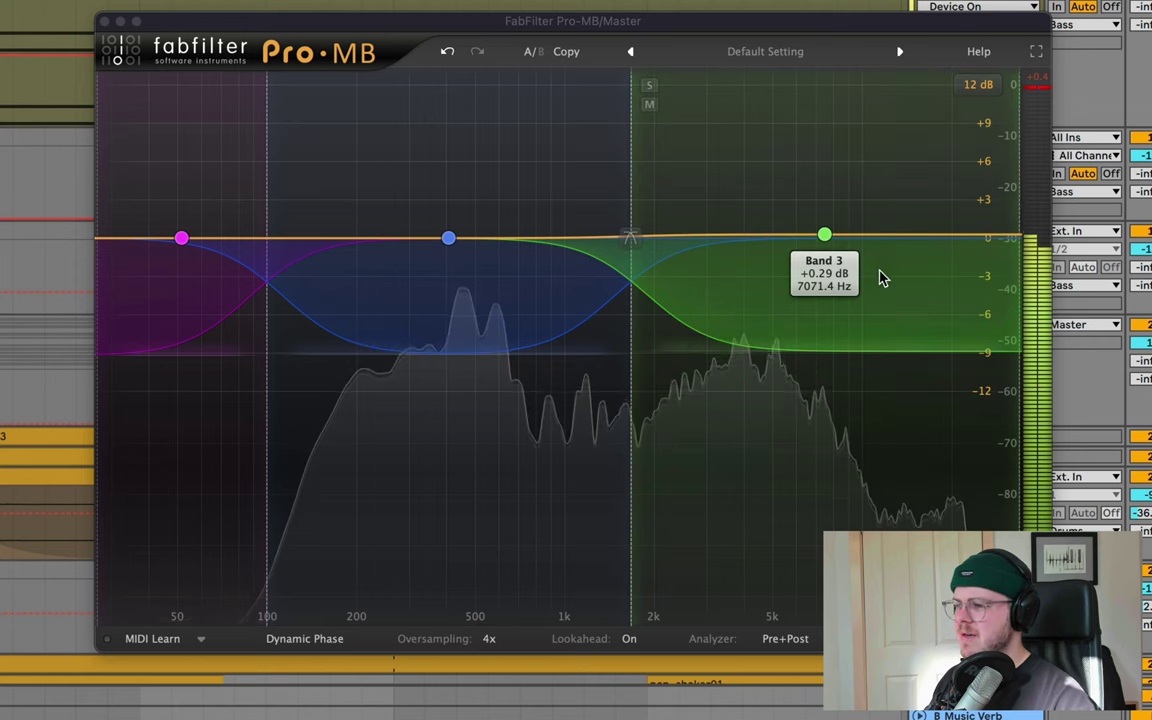
- Open Pro-MB's low band to inspect its -21.80 dB threshold, ratio and 24.0 dB/oct slope
left_click(181, 238)
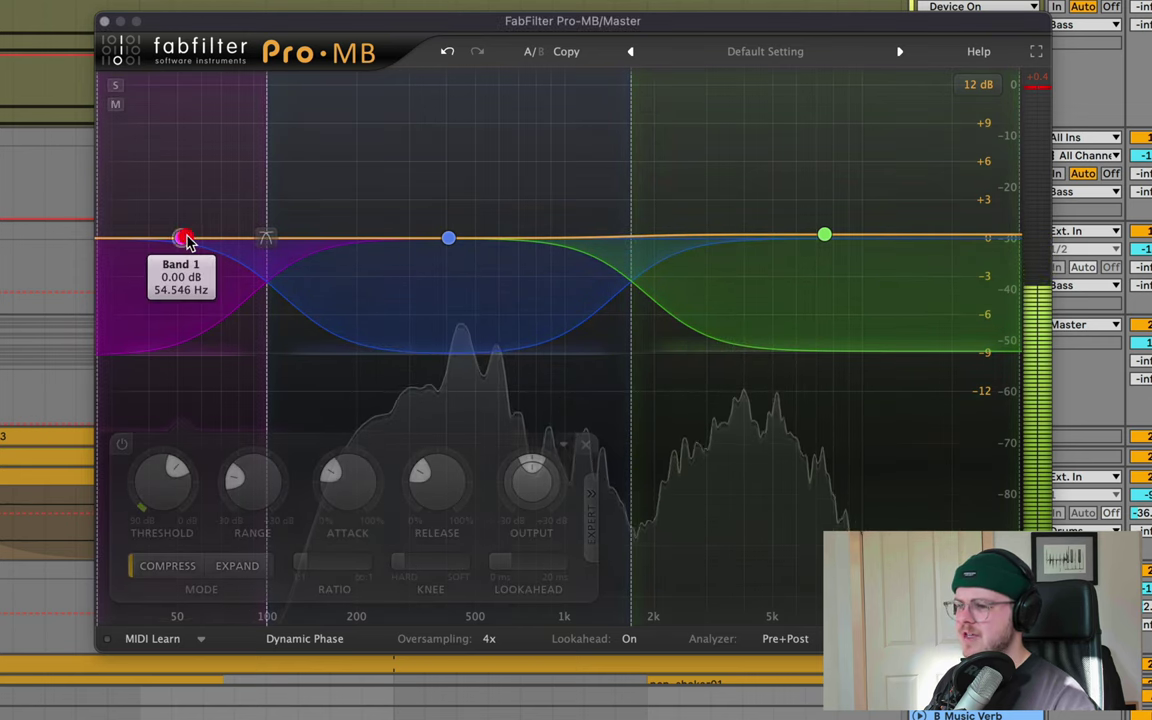
mouse_move(374, 482)
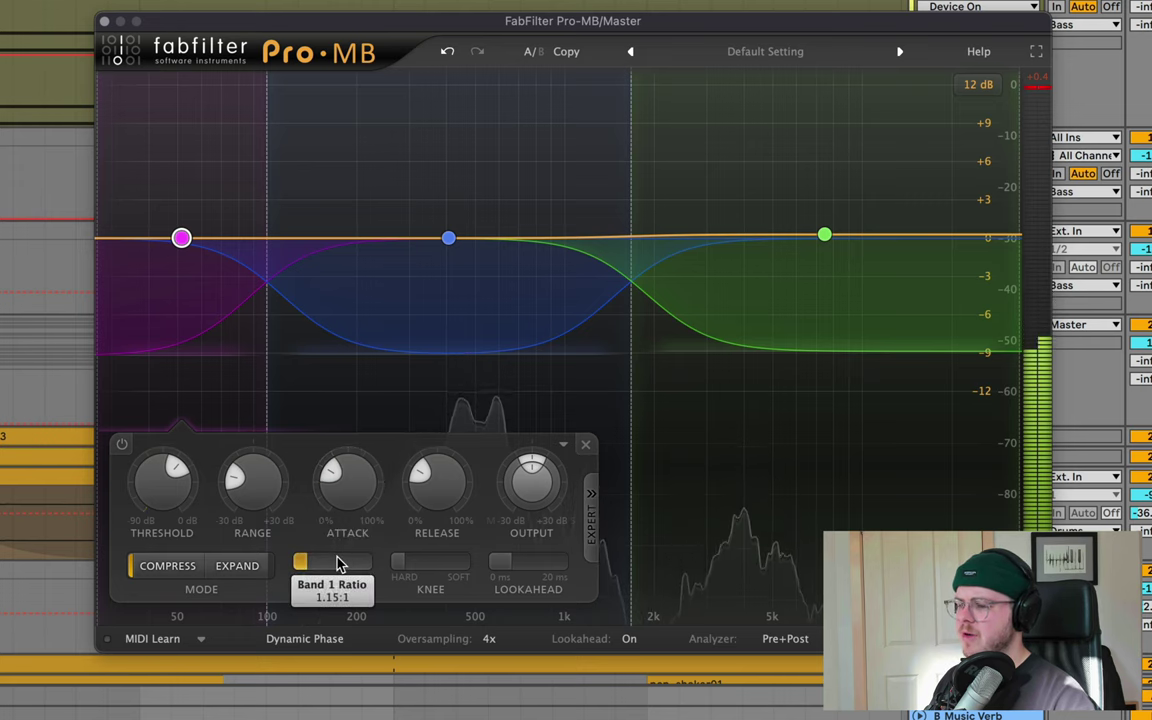
mouse_move(338, 565)
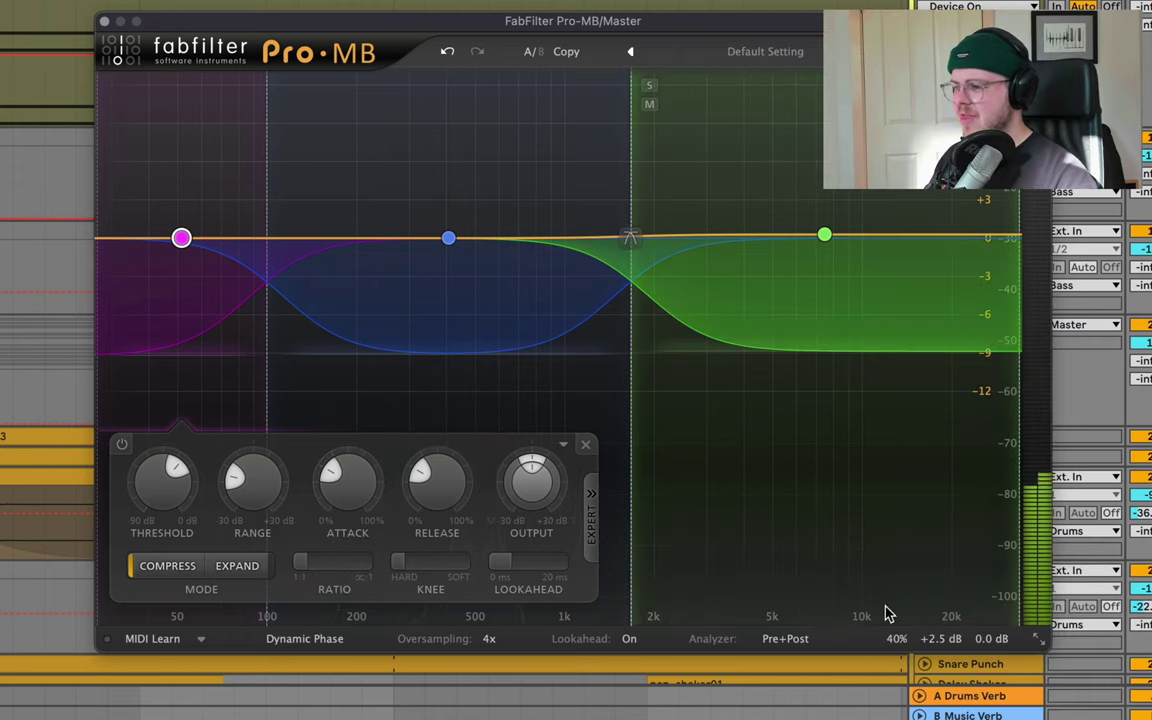
mouse_move(898, 645)
mouse_move(945, 620)
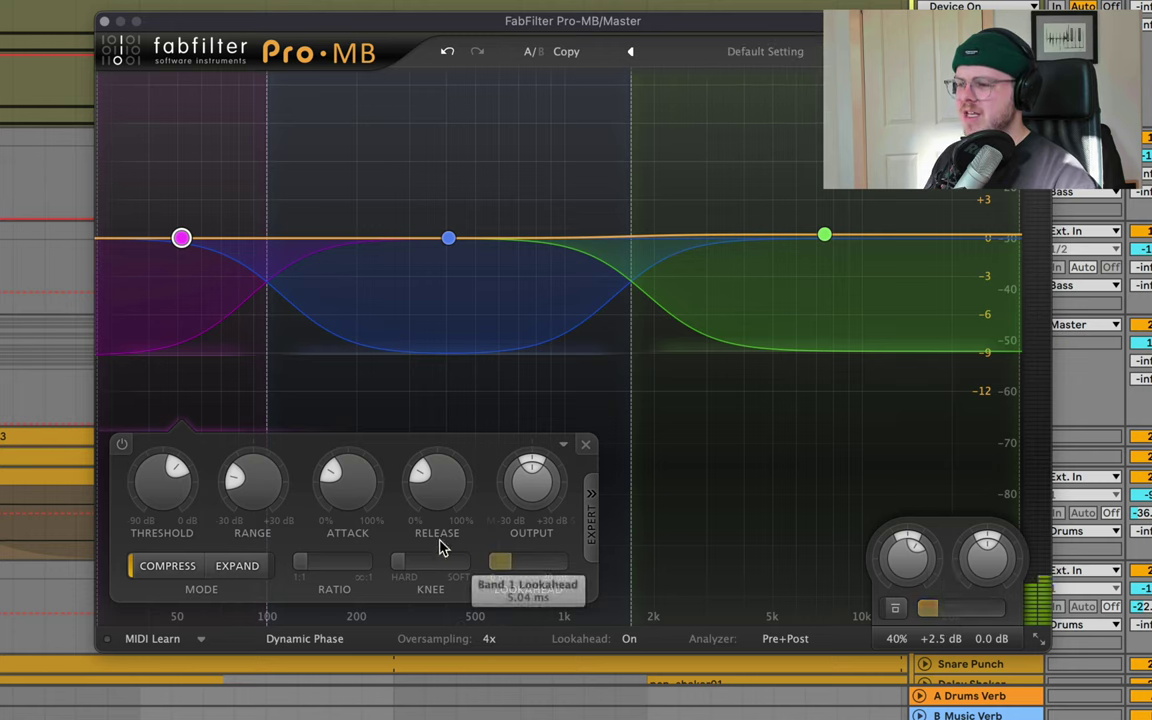
mouse_move(160, 488)
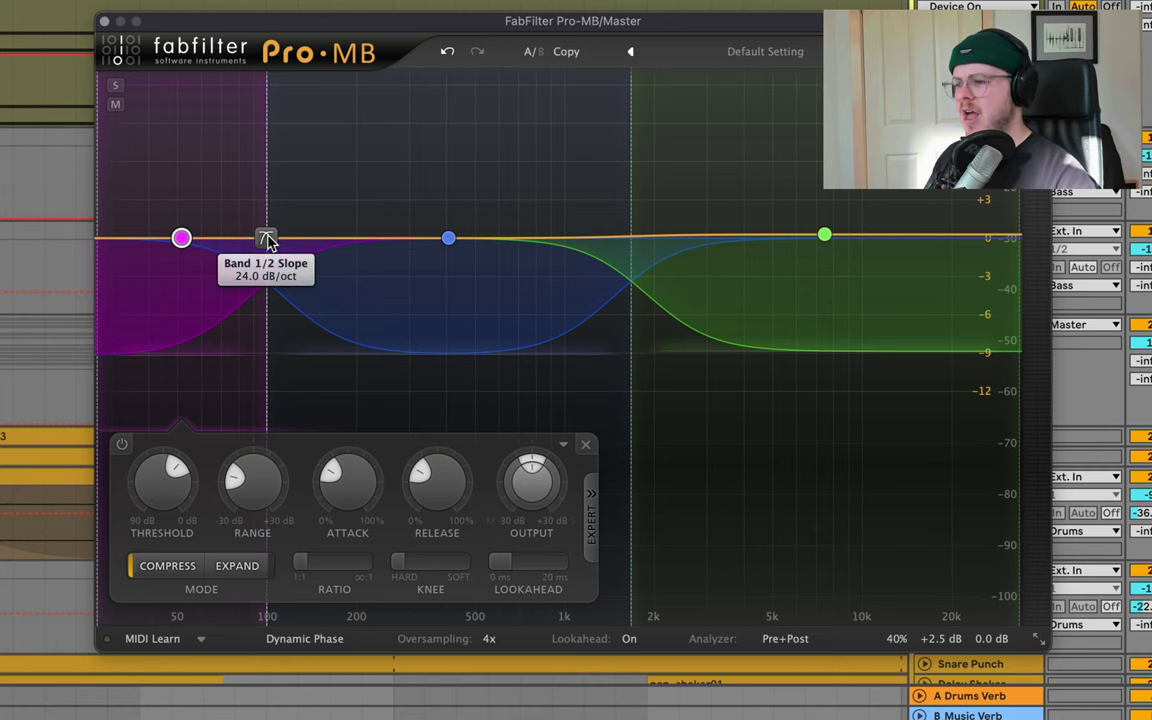
mouse_move(267, 240)
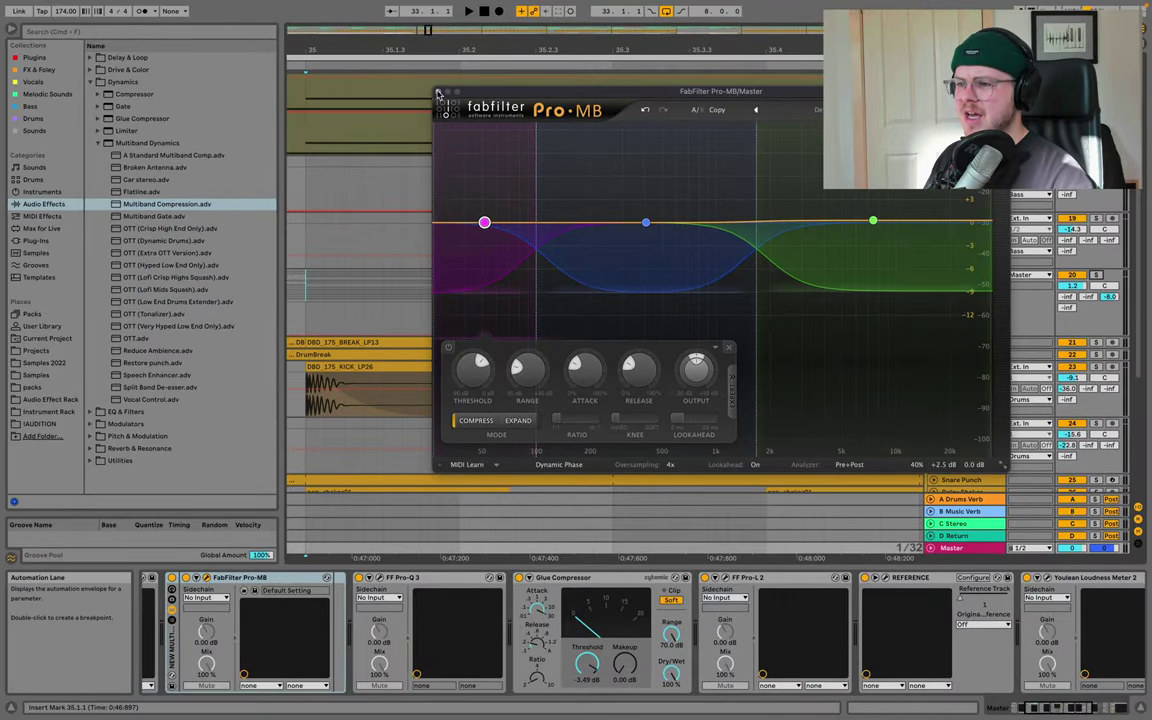
- Close Pro-MB, view the Bass chain, then show the Drums group's Glue Compressor, Pro-L 2 and FilterFreak1
left_click(437, 93)
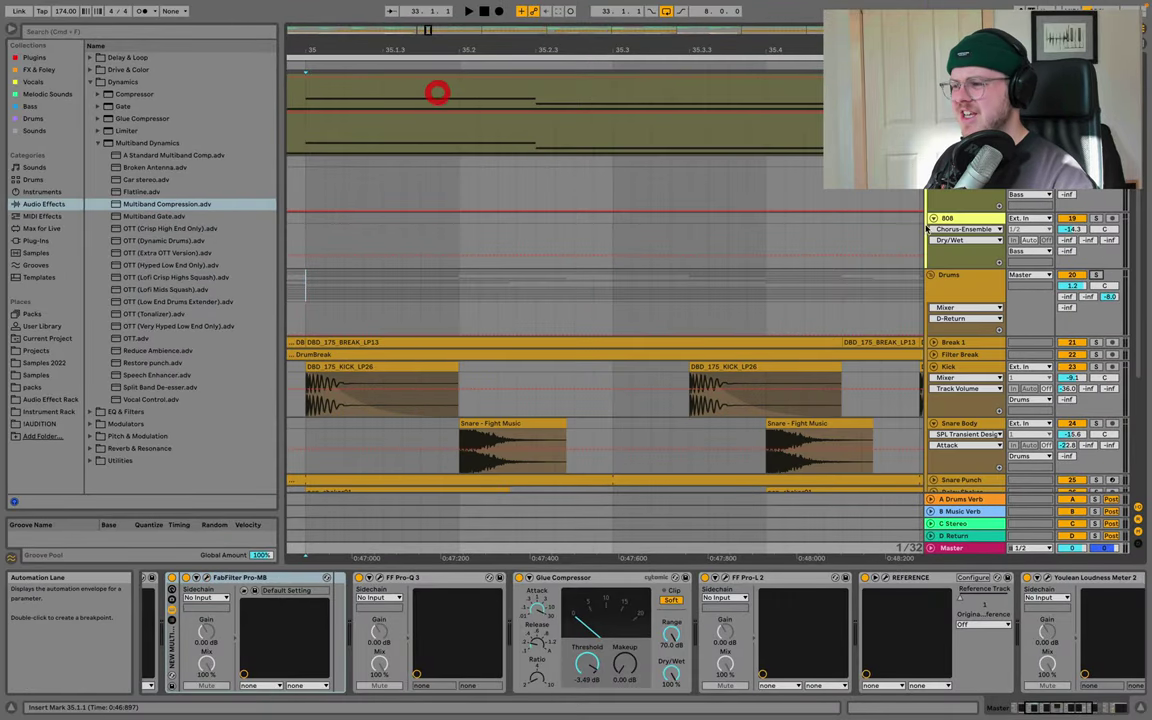
left_click(959, 290)
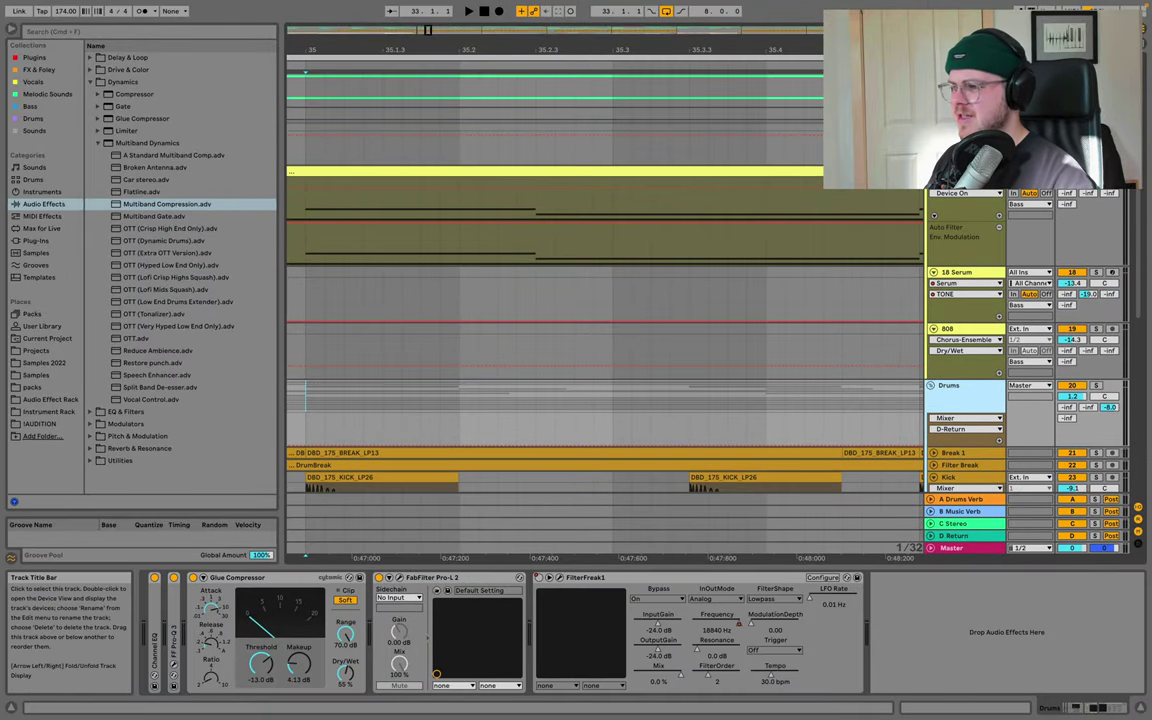
left_click(506, 535)
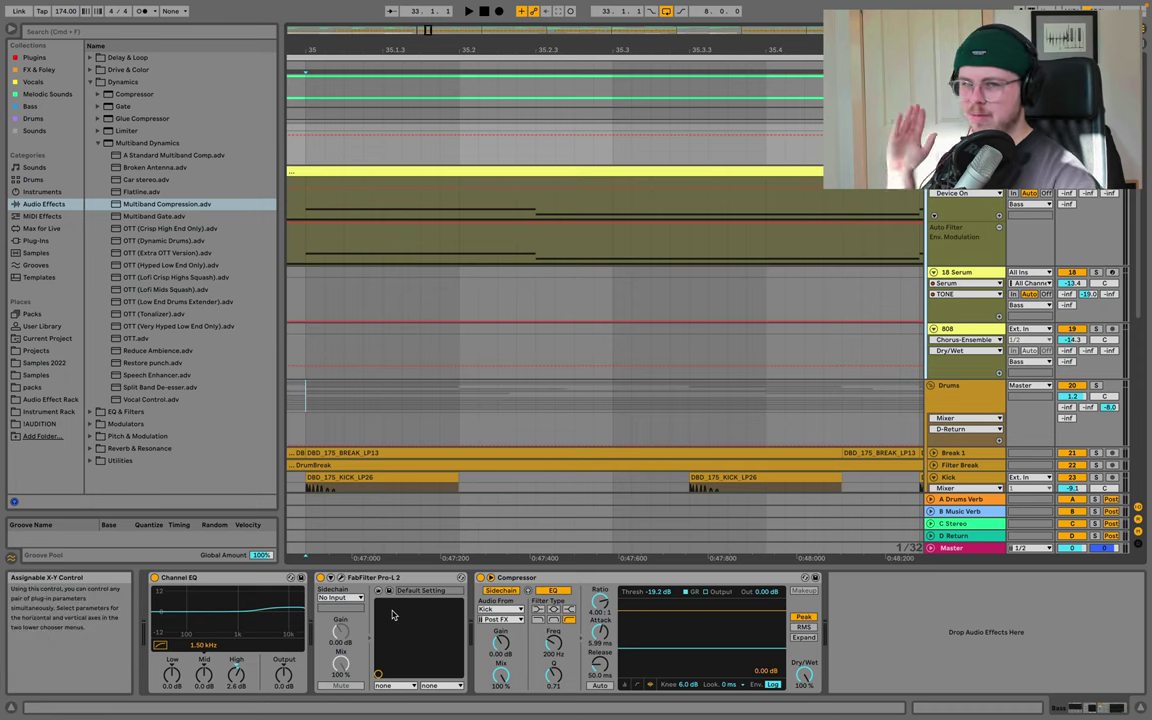
left_click(977, 408)
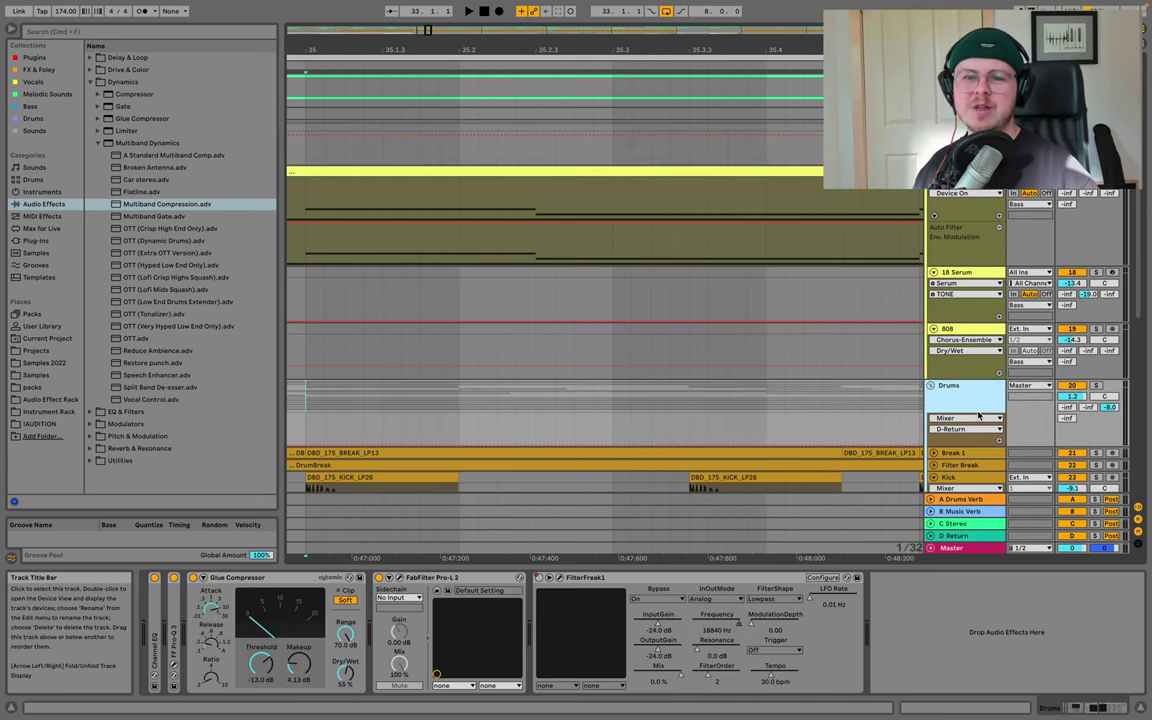